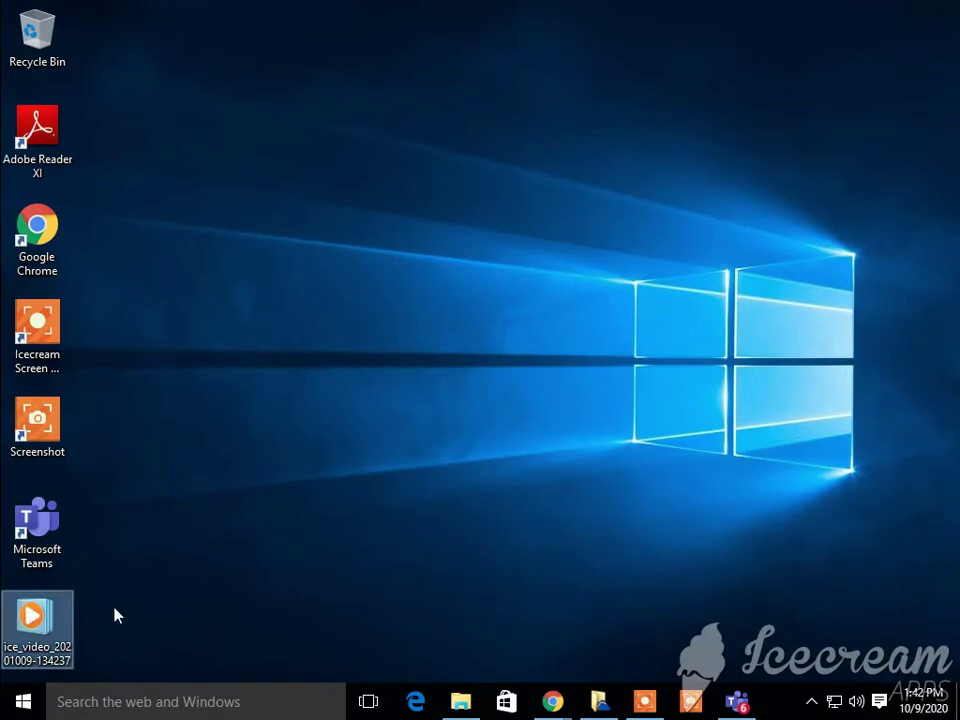
key(shift+Delete)
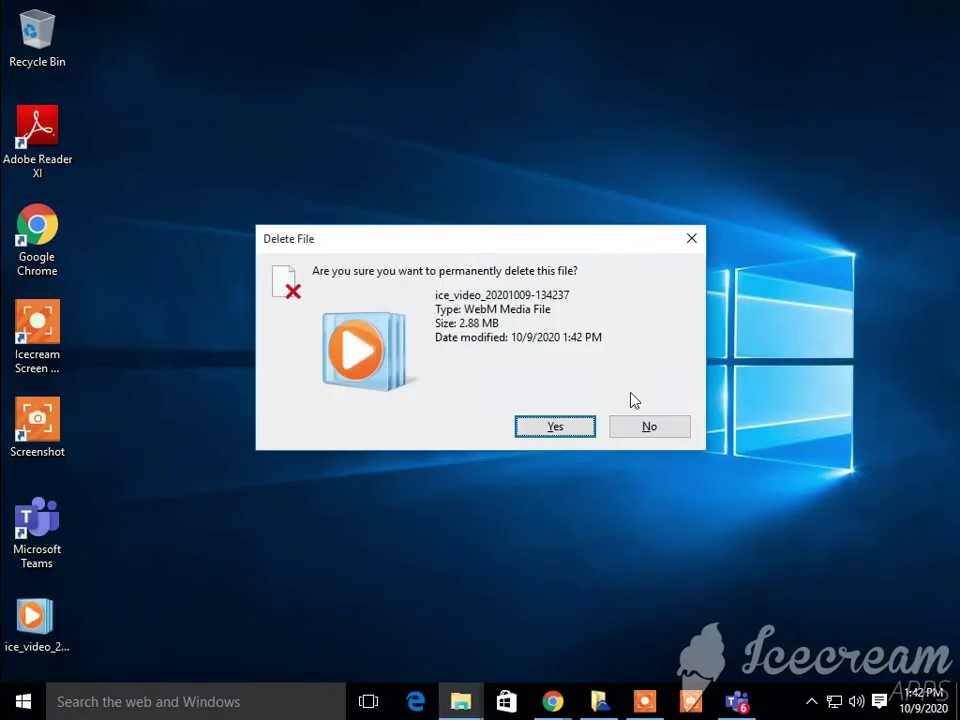
click(573, 428)
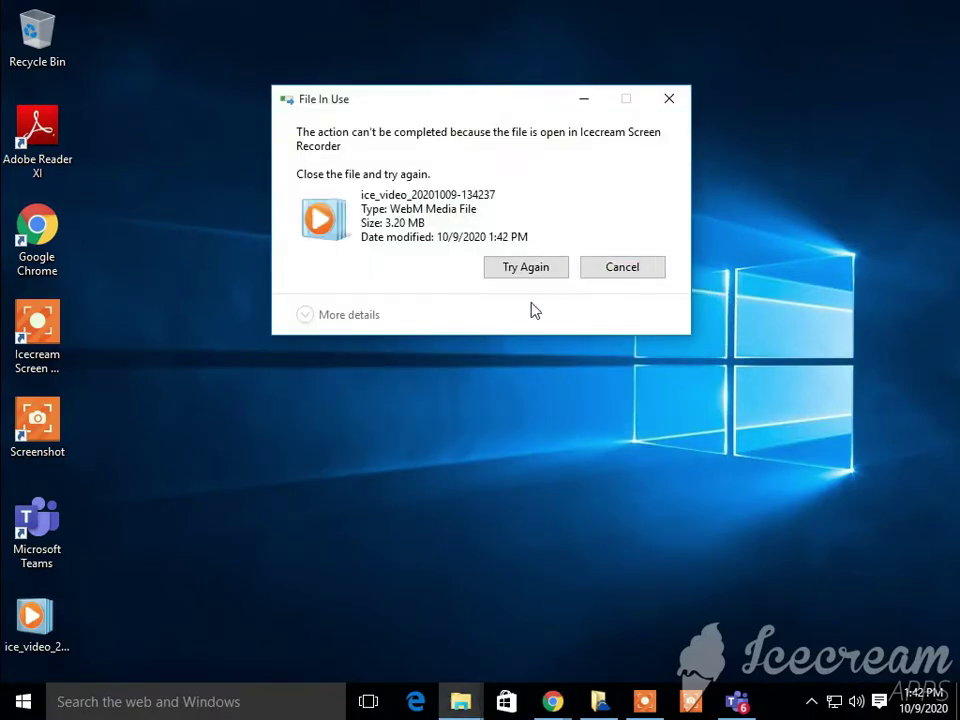
click(645, 268)
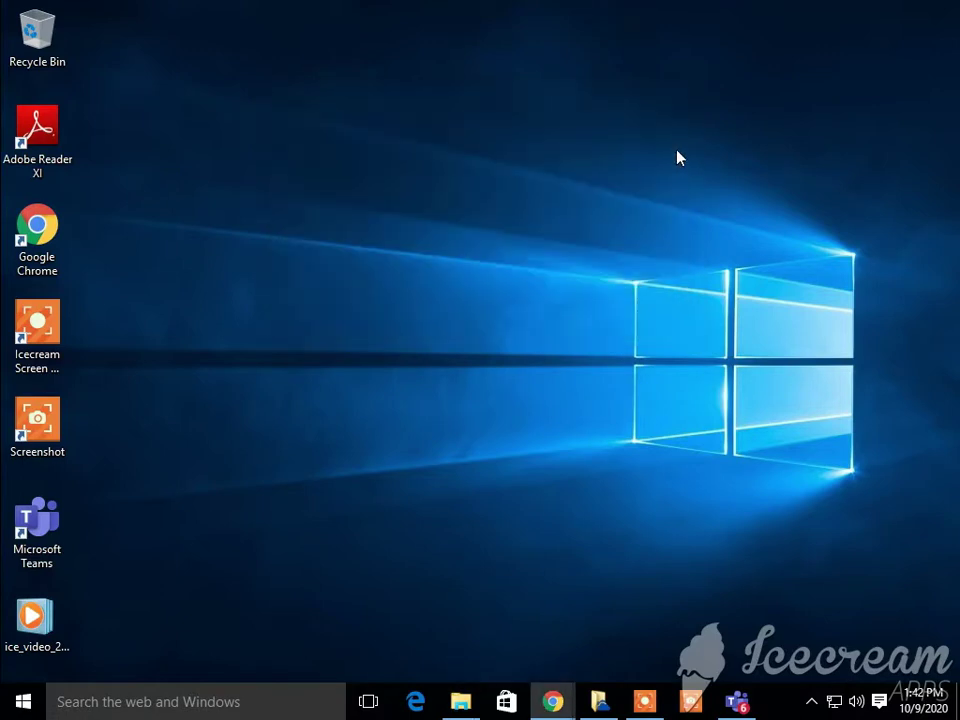
click(645, 701)
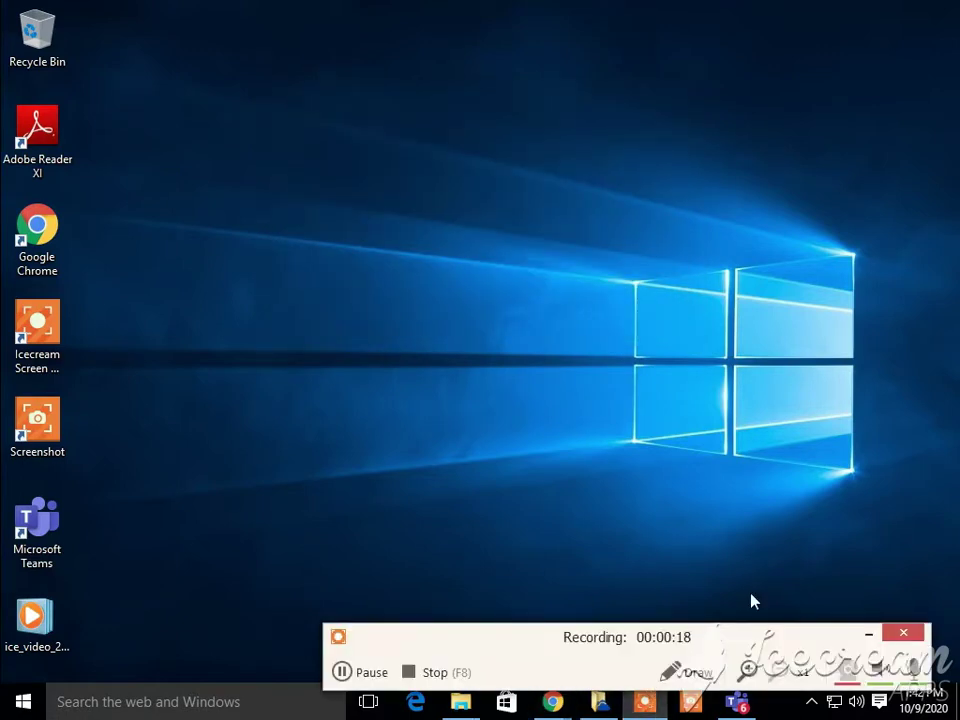
click(730, 402)
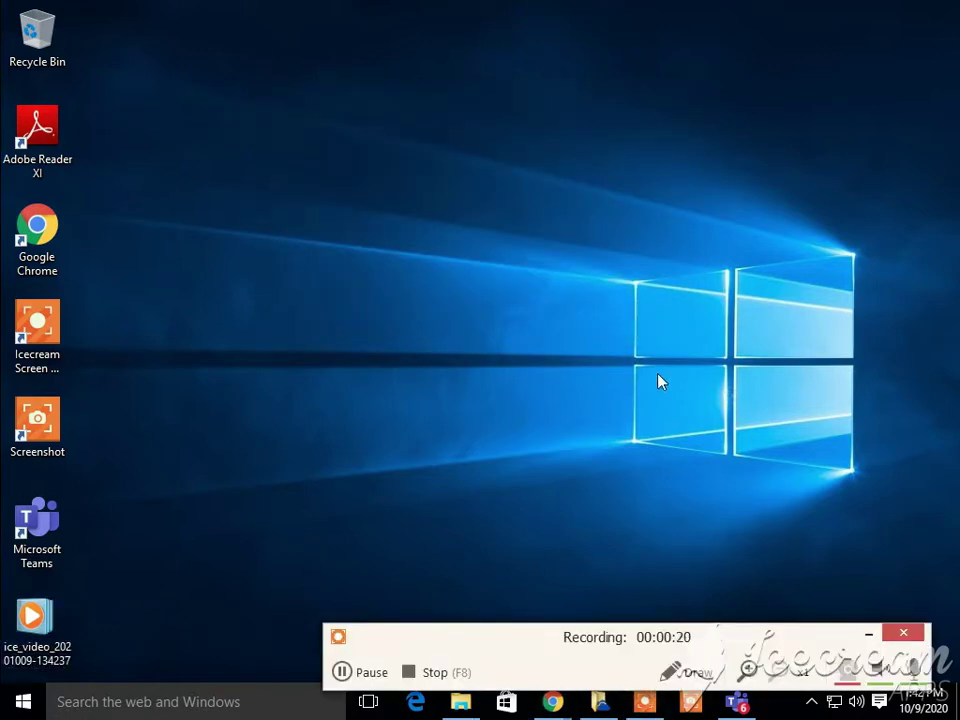
click(500, 676)
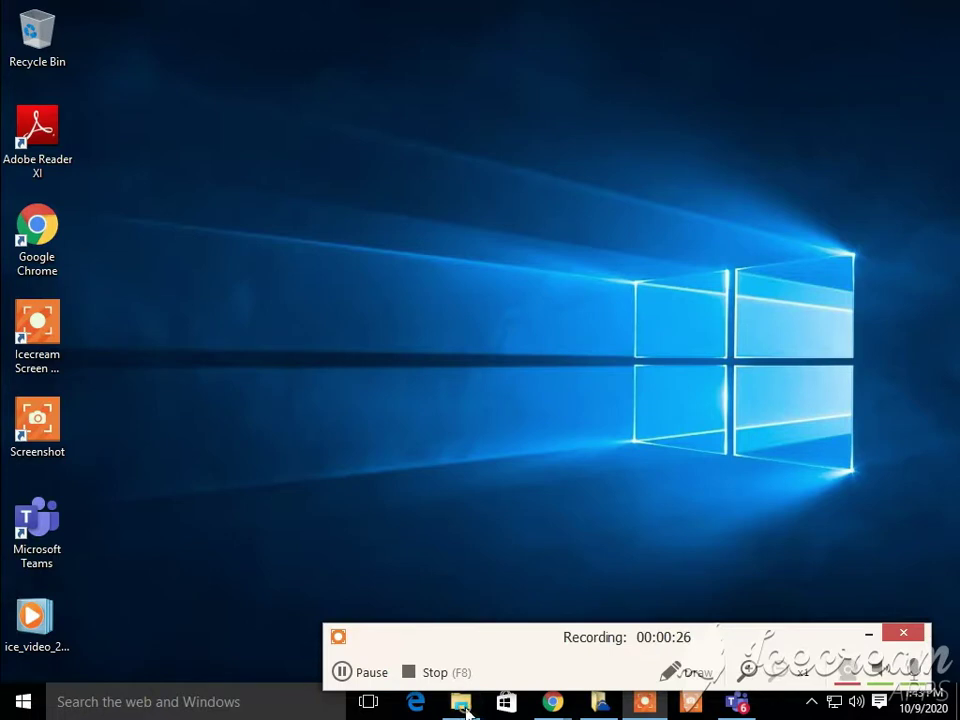
click(709, 343)
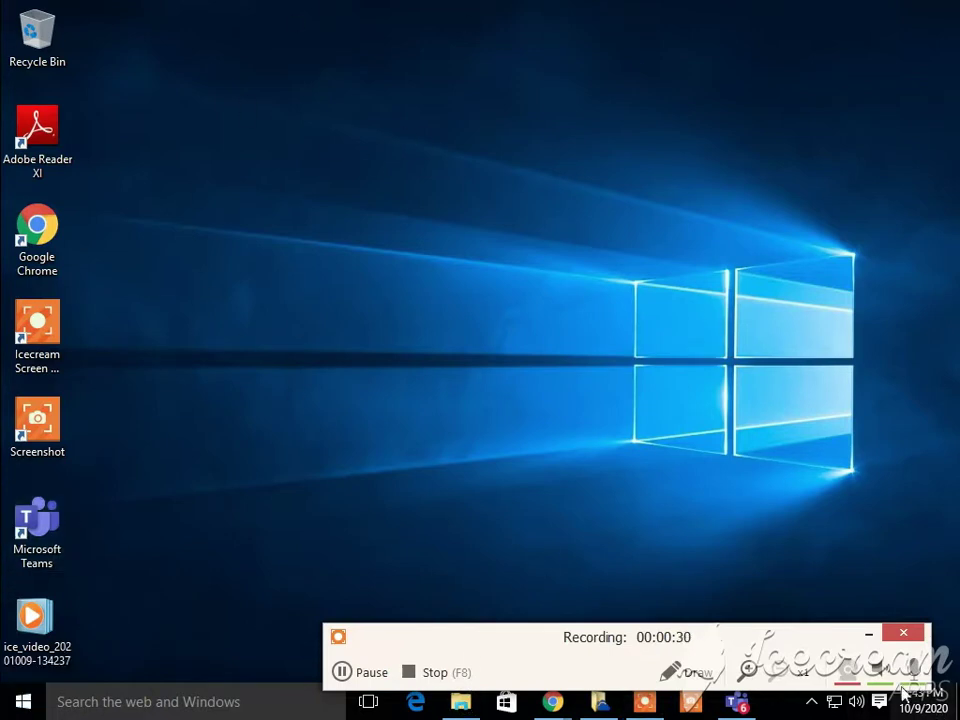
Step: Switch to File Explorer and open Local Disk (D:) from This PC
click(460, 701)
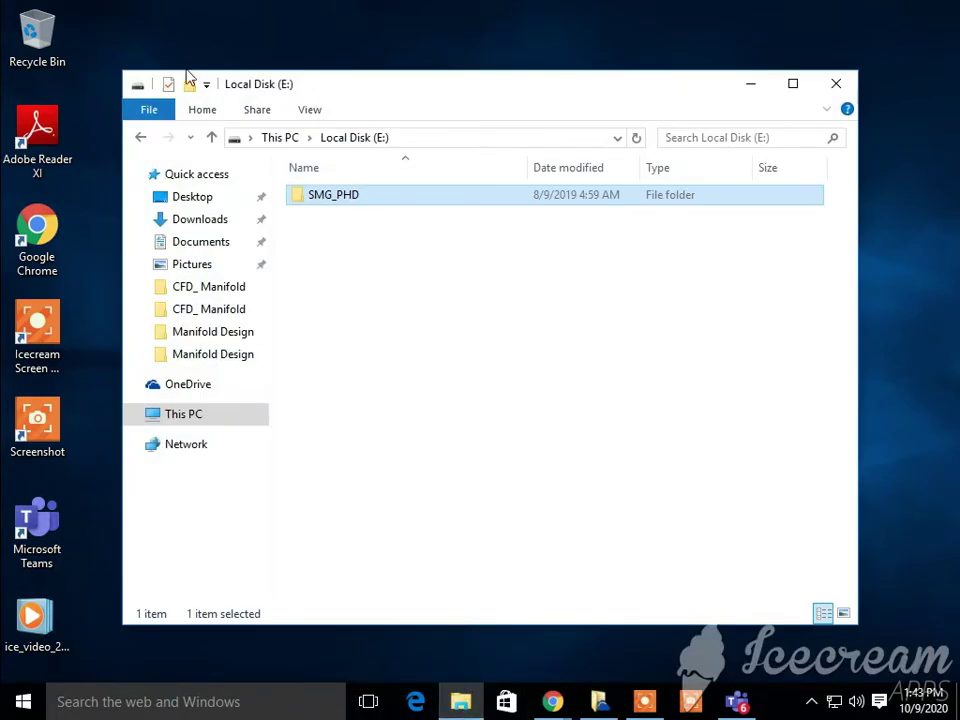
click(212, 137)
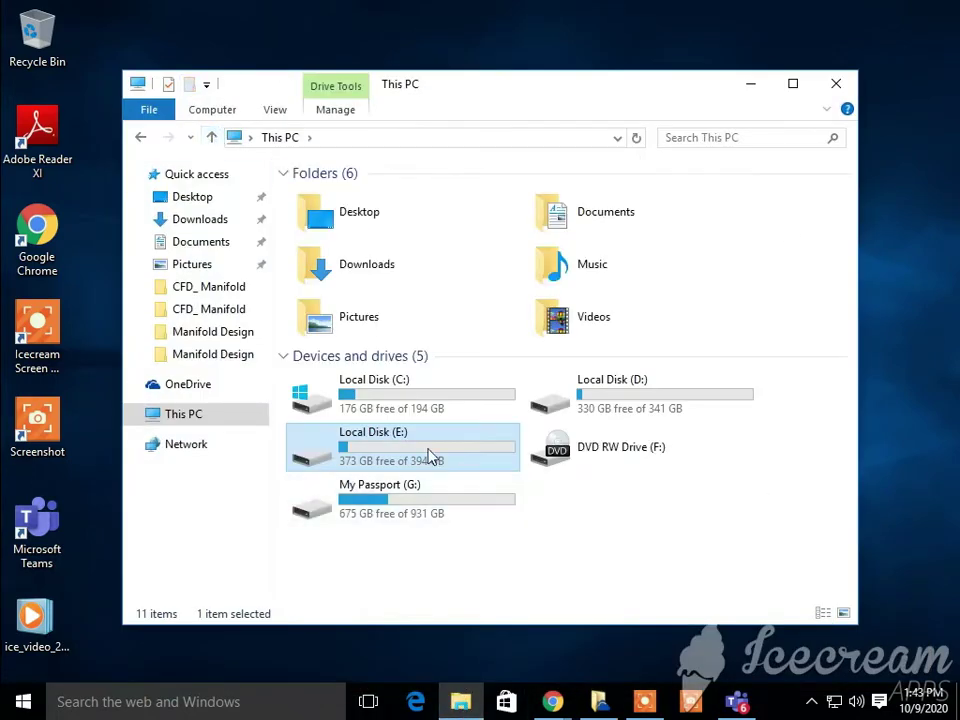
double_click(428, 452)
click(214, 137)
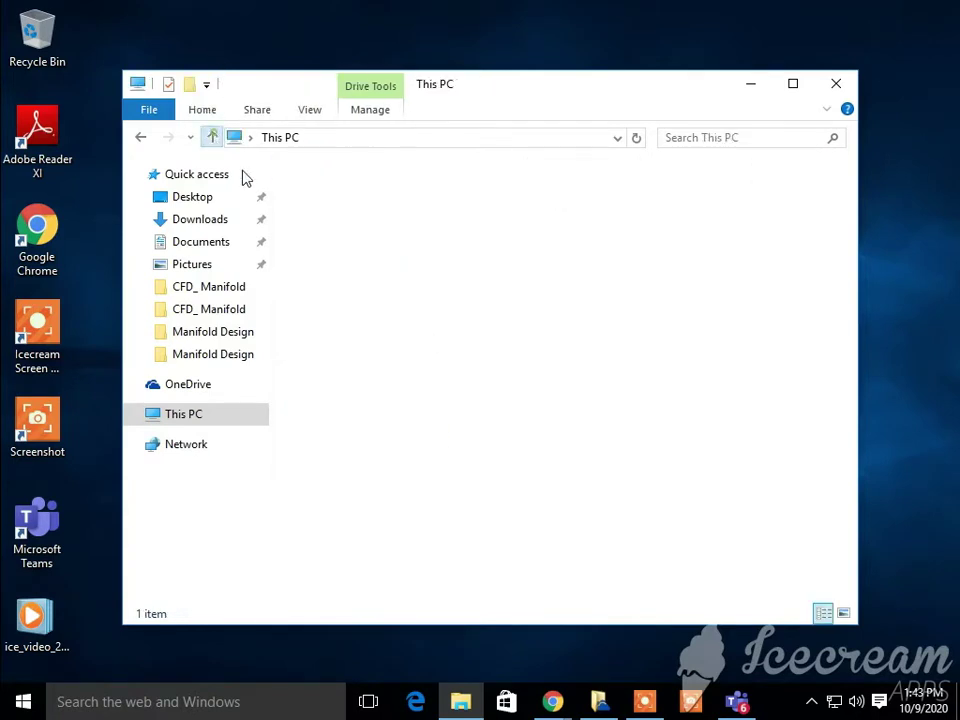
double_click(583, 398)
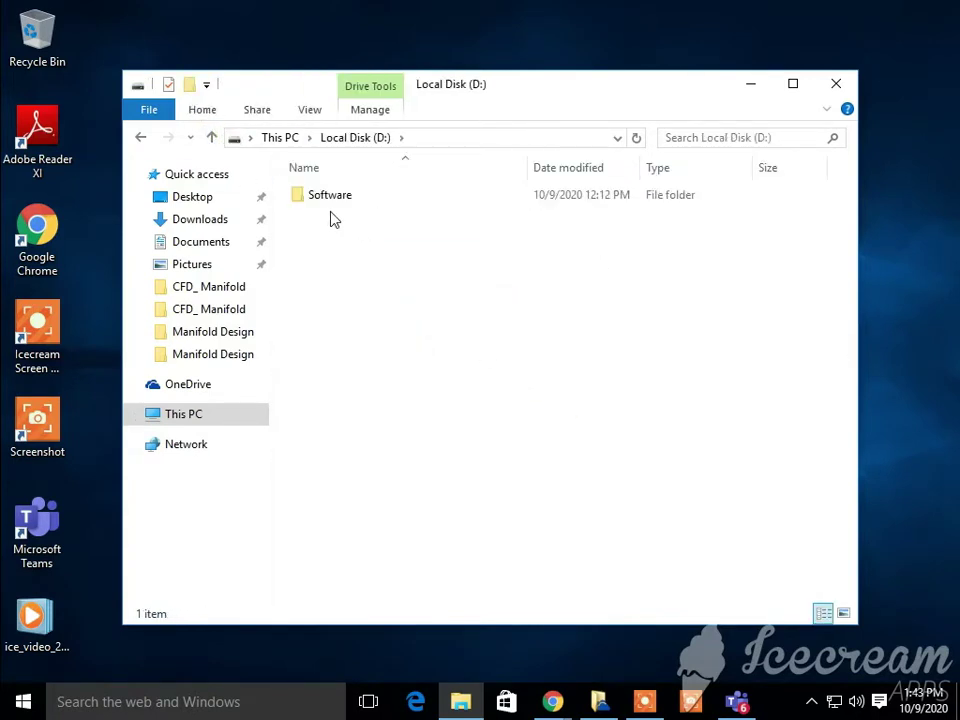
Step: Open the DISK1 folder under Software, Ansys14, ANSYS 14, ANSYS.V14.WIN64-MAGNiTUDE
double_click(327, 200)
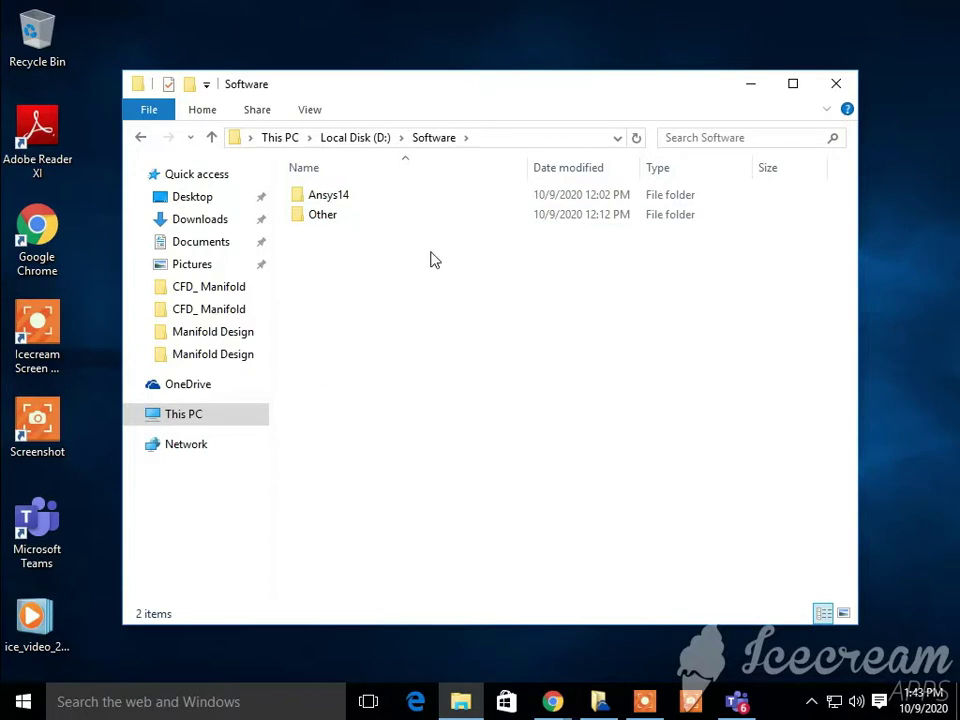
double_click(347, 198)
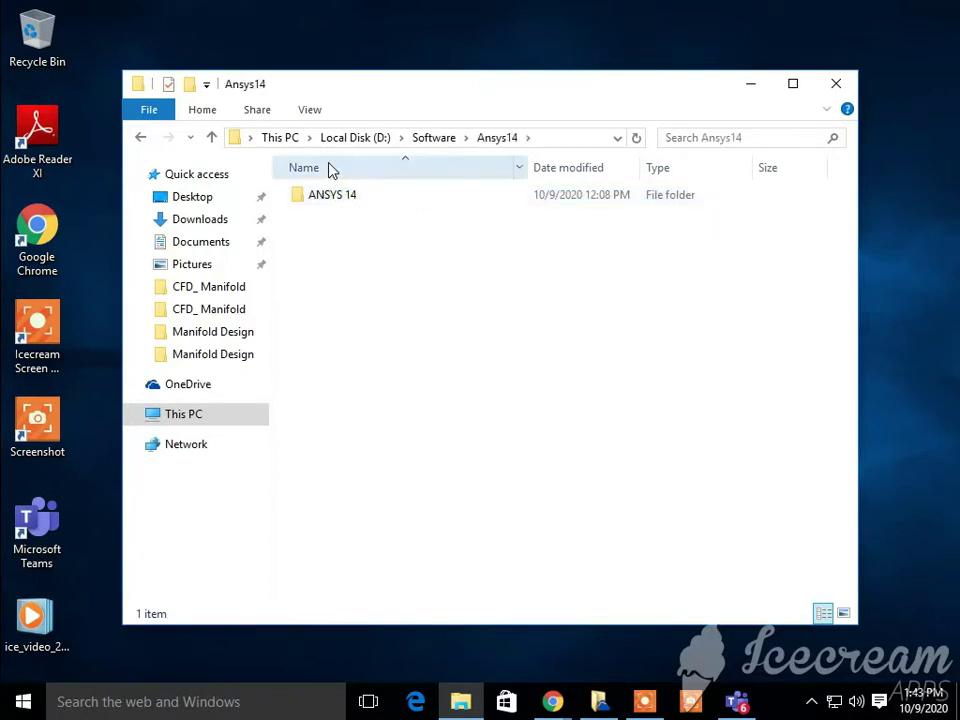
double_click(336, 197)
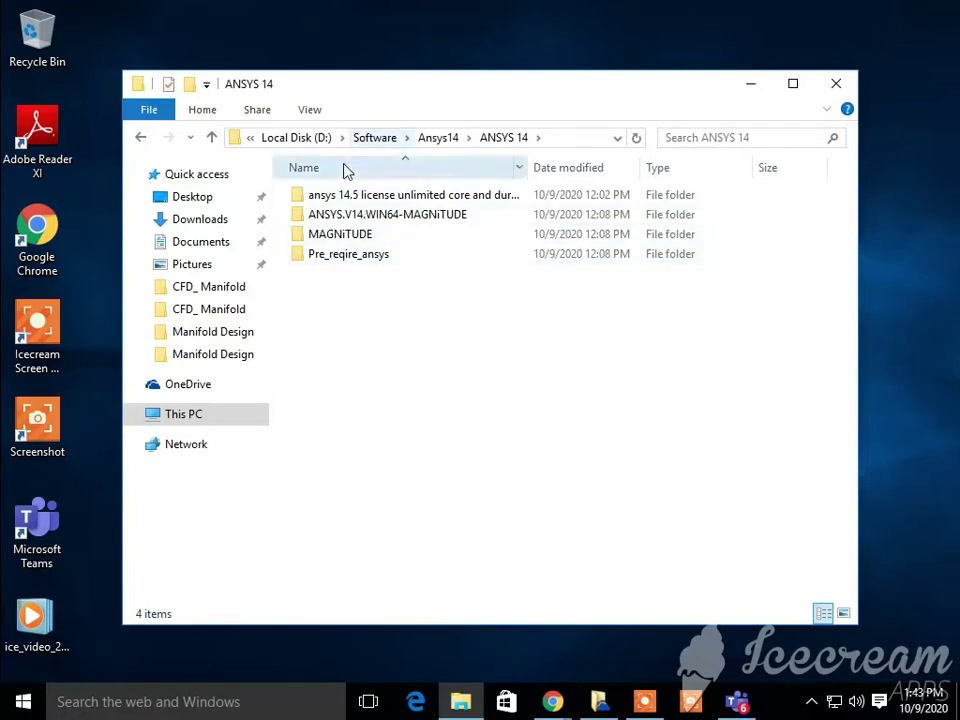
double_click(345, 215)
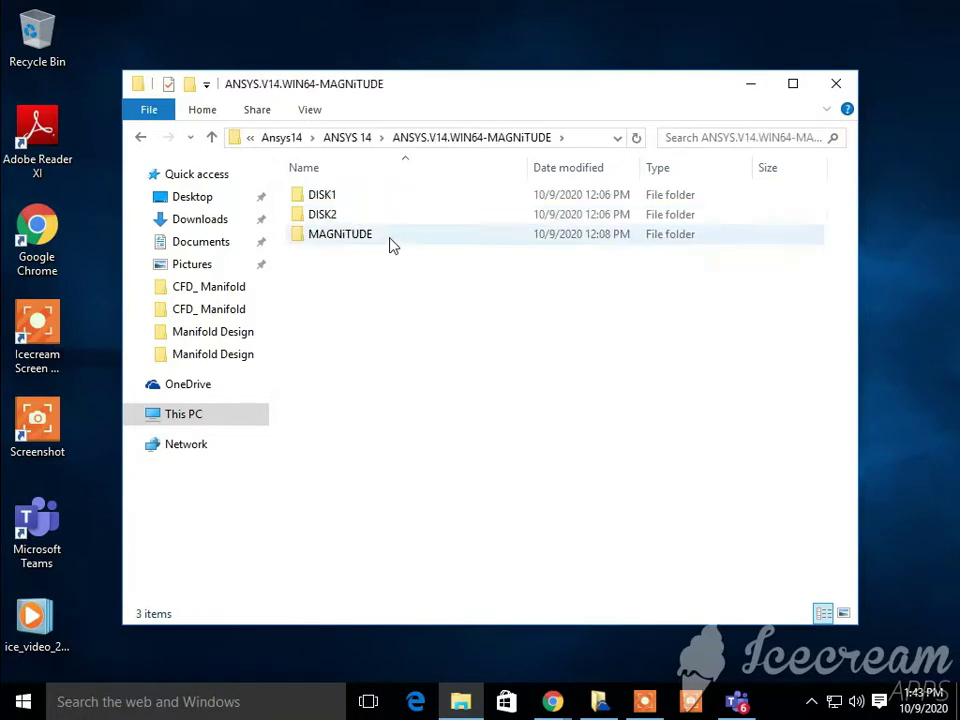
double_click(317, 196)
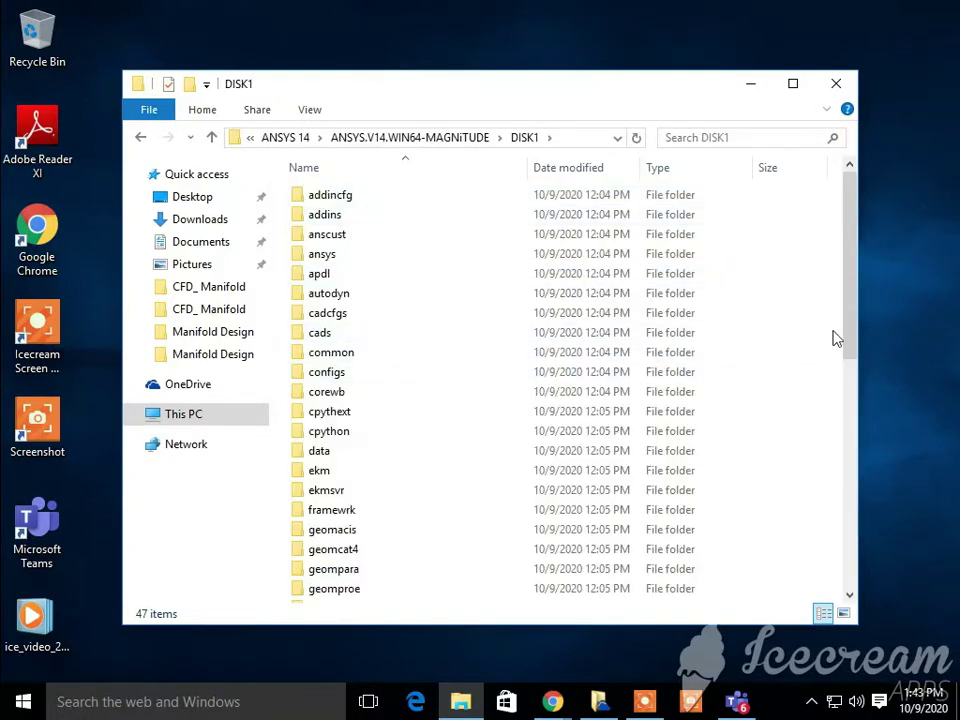
Step: Try to run the InstallPreReqs application from the DISK1 folder without administrator rights
drag(842, 279, 843, 596)
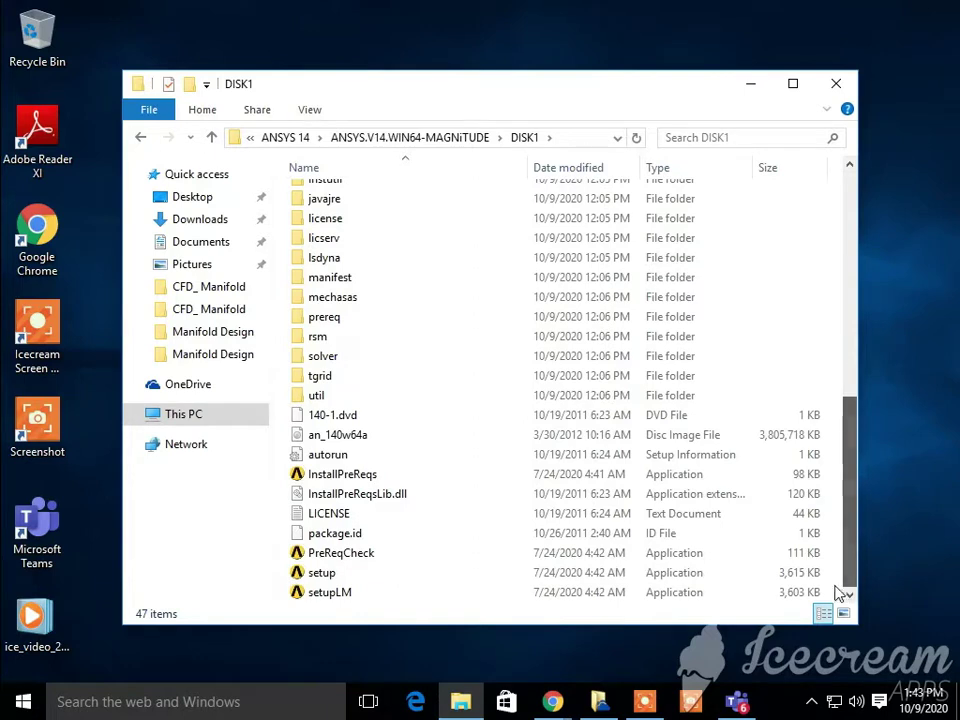
double_click(330, 478)
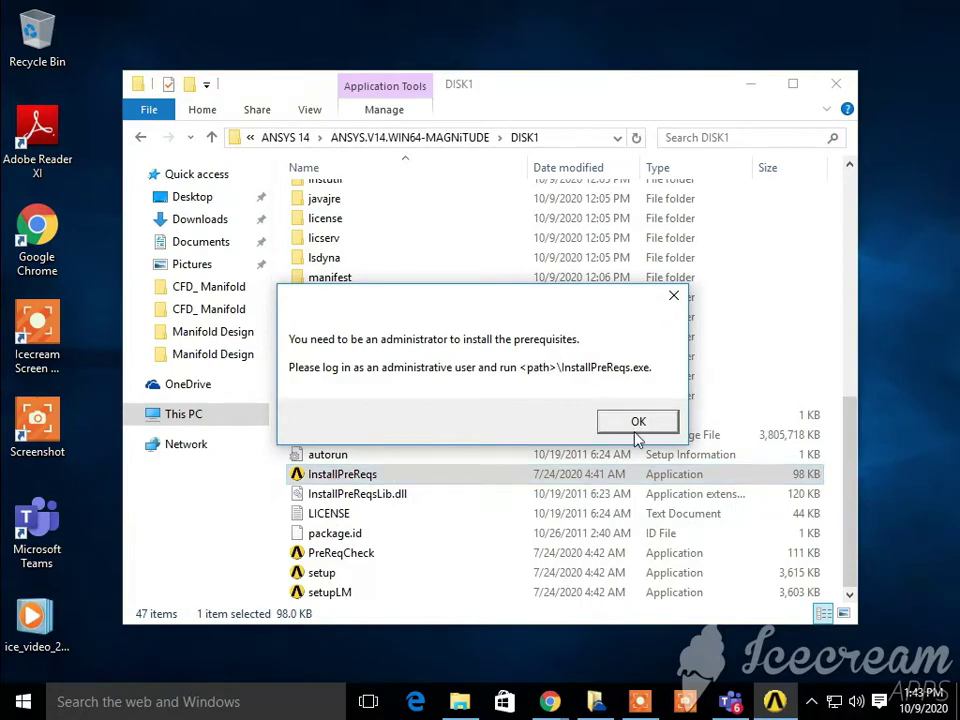
click(638, 421)
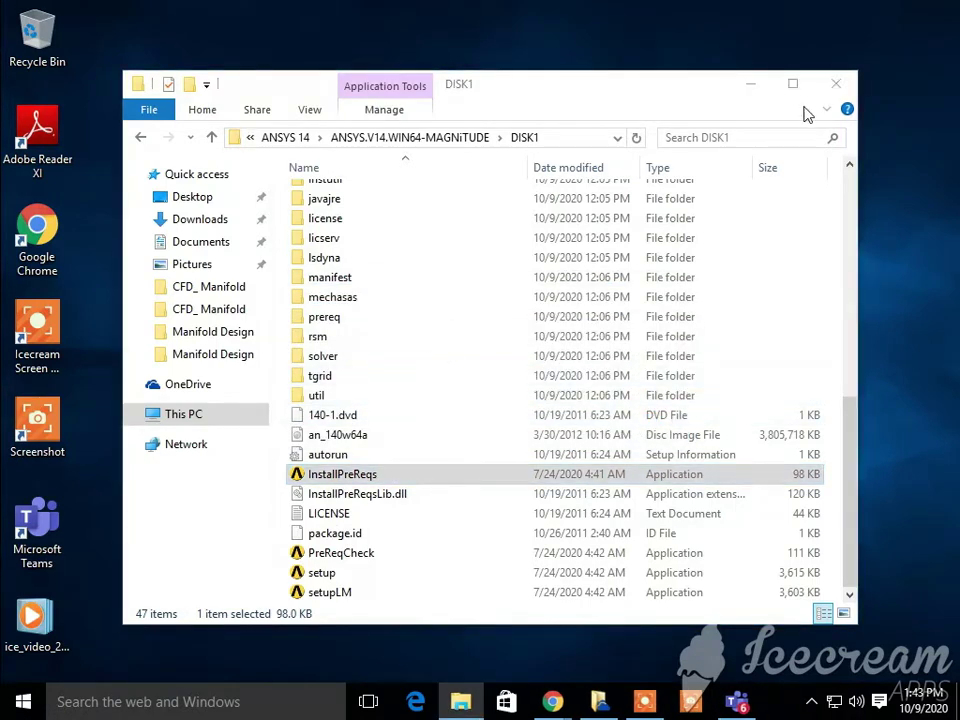
Step: Run InstallPreReqs as administrator, skipping the .NET Framework 3.5 installation and declining to retry the prerequisites
click(428, 480)
right_click(428, 482)
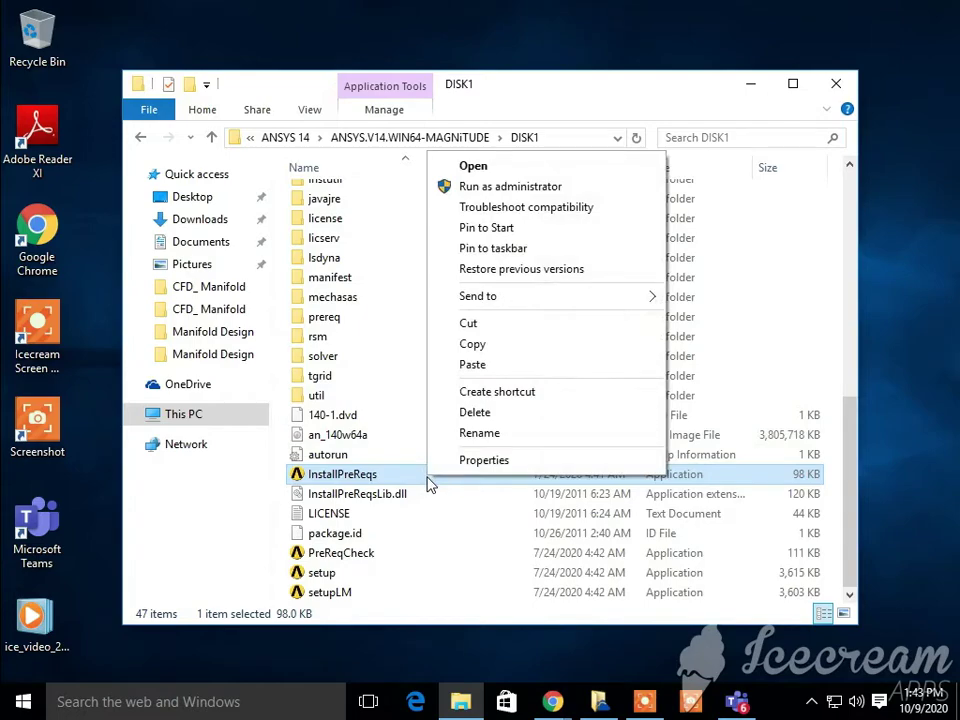
click(561, 186)
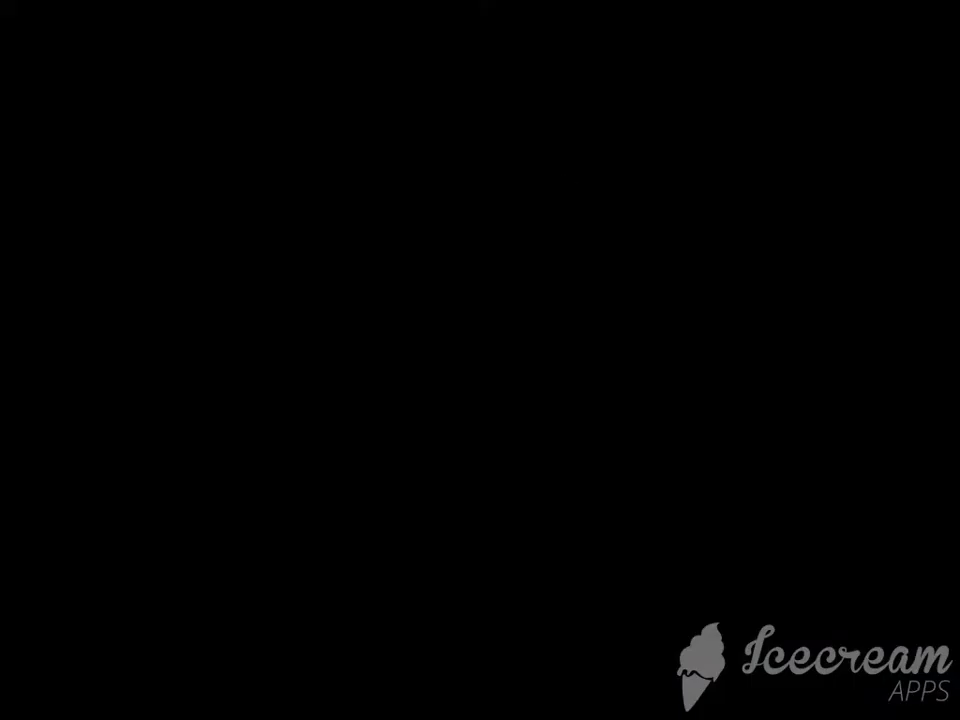
click(594, 400)
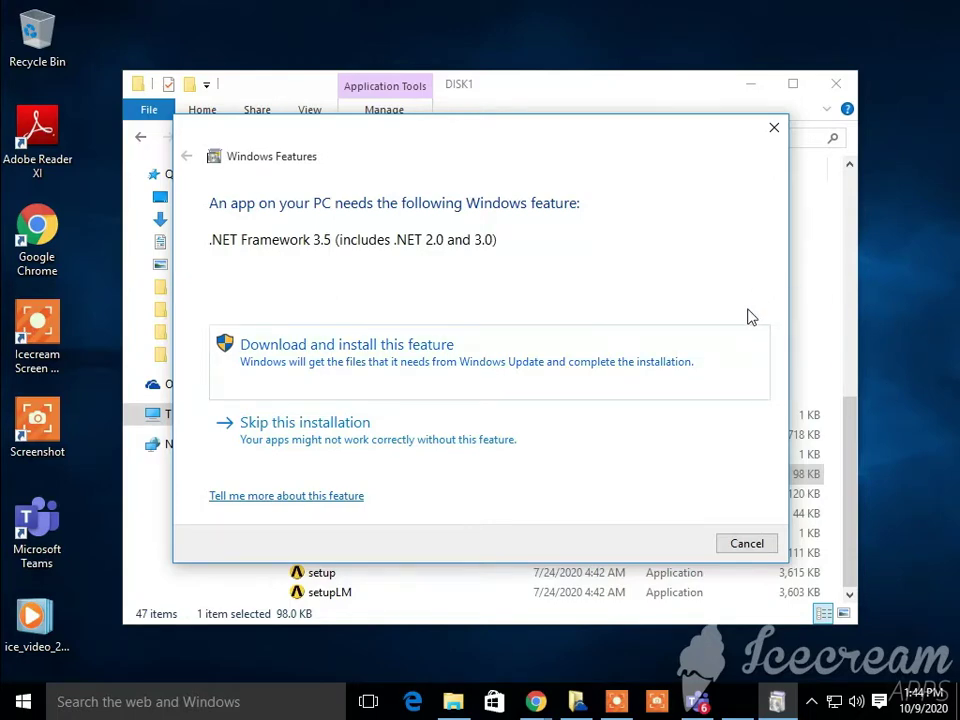
click(345, 425)
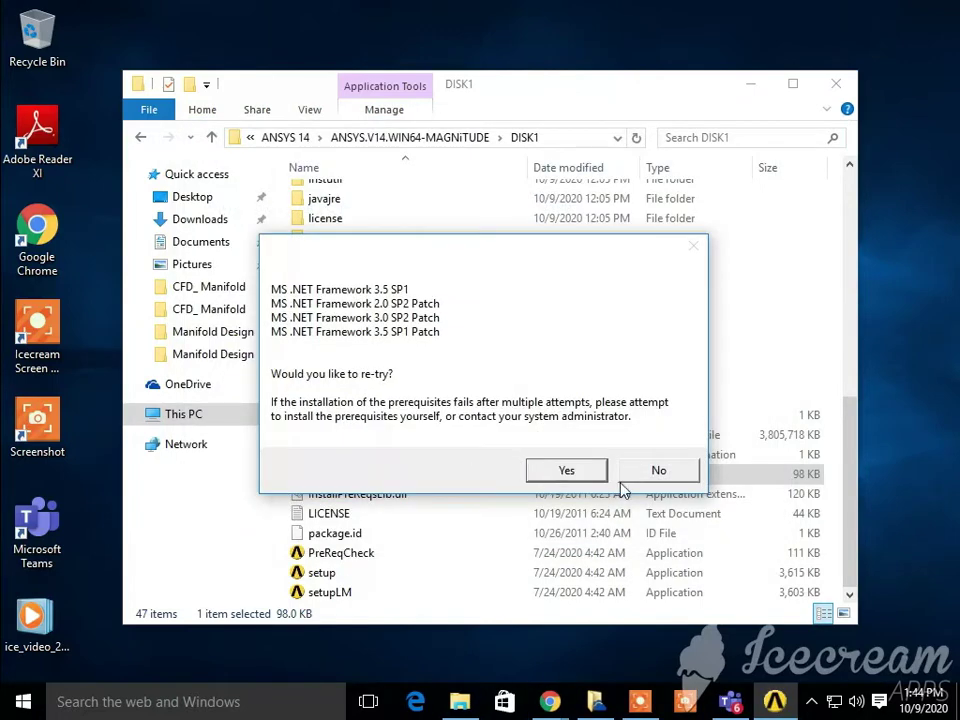
click(657, 470)
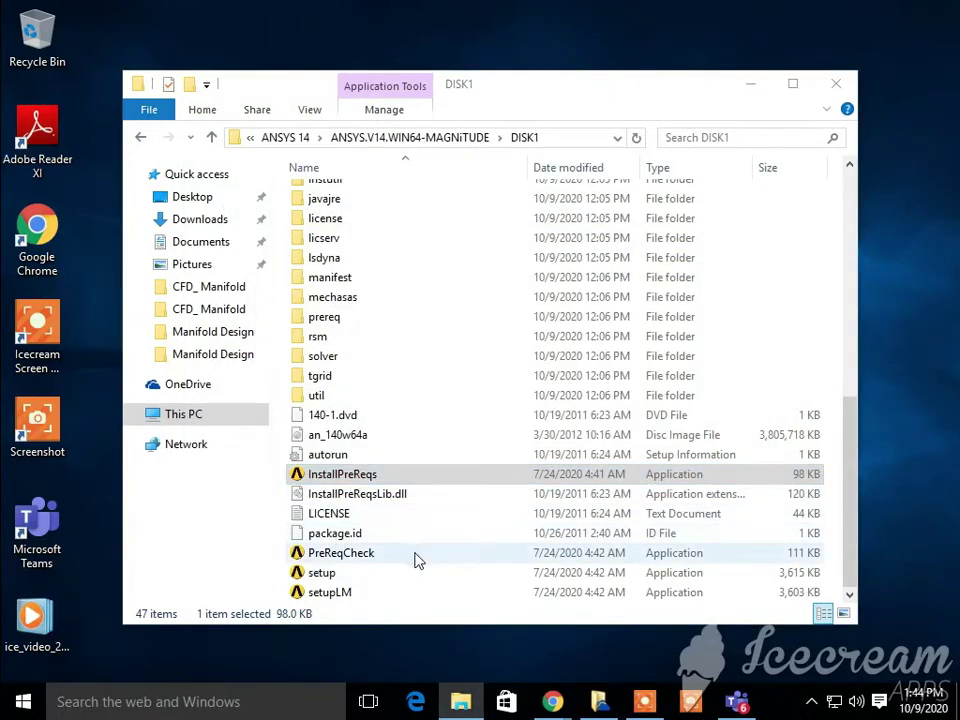
Step: Run the DISK1 setup application as administrator and start installing the ANSYS, Inc. Products in English
click(352, 577)
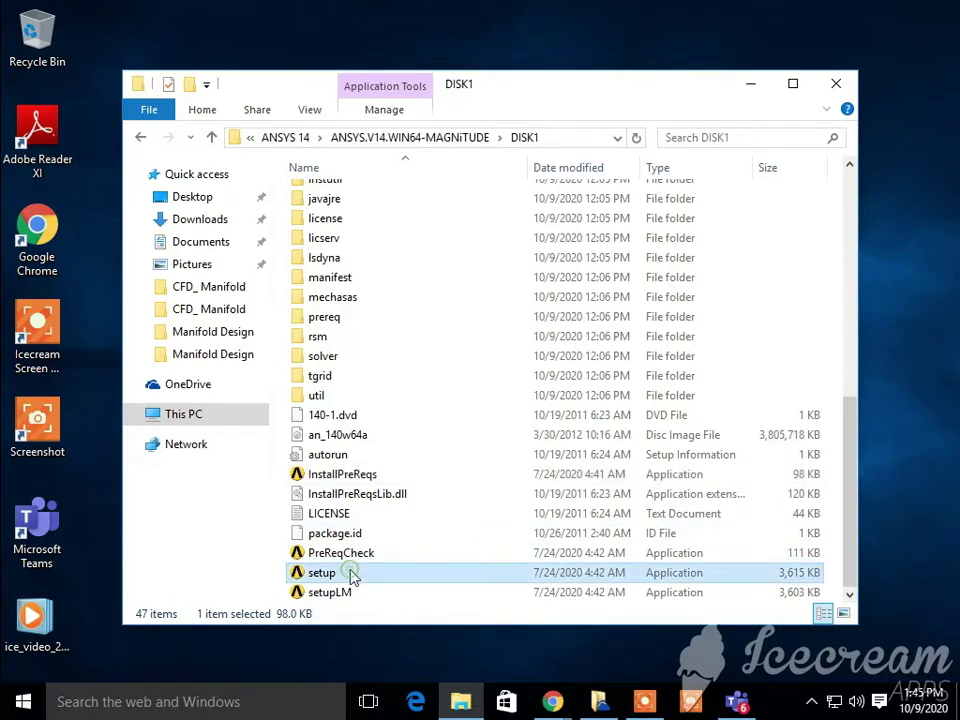
right_click(350, 576)
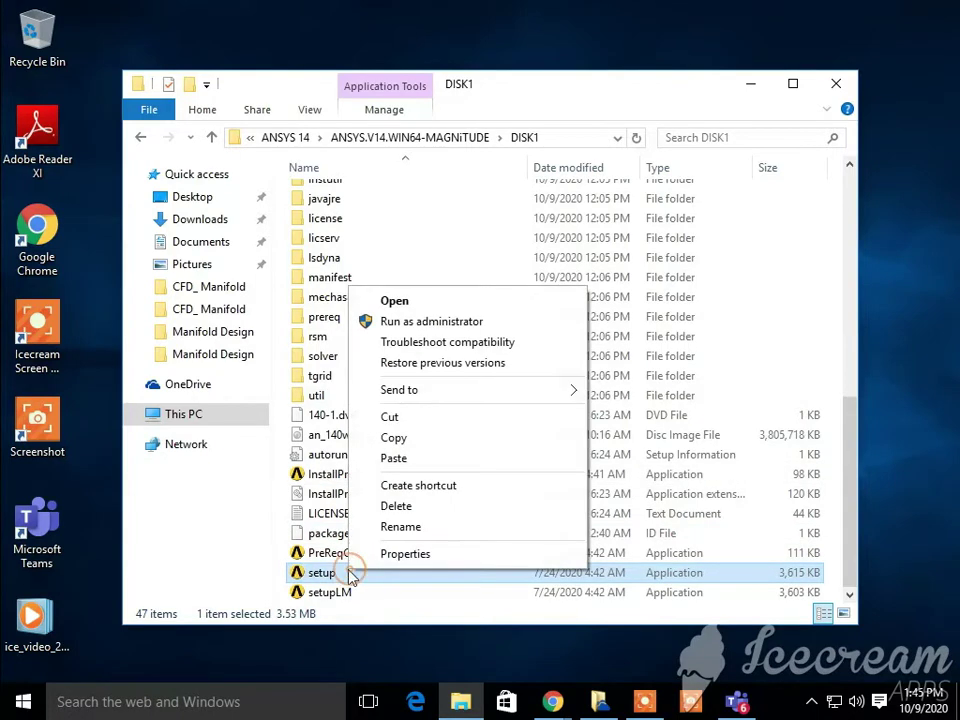
click(440, 322)
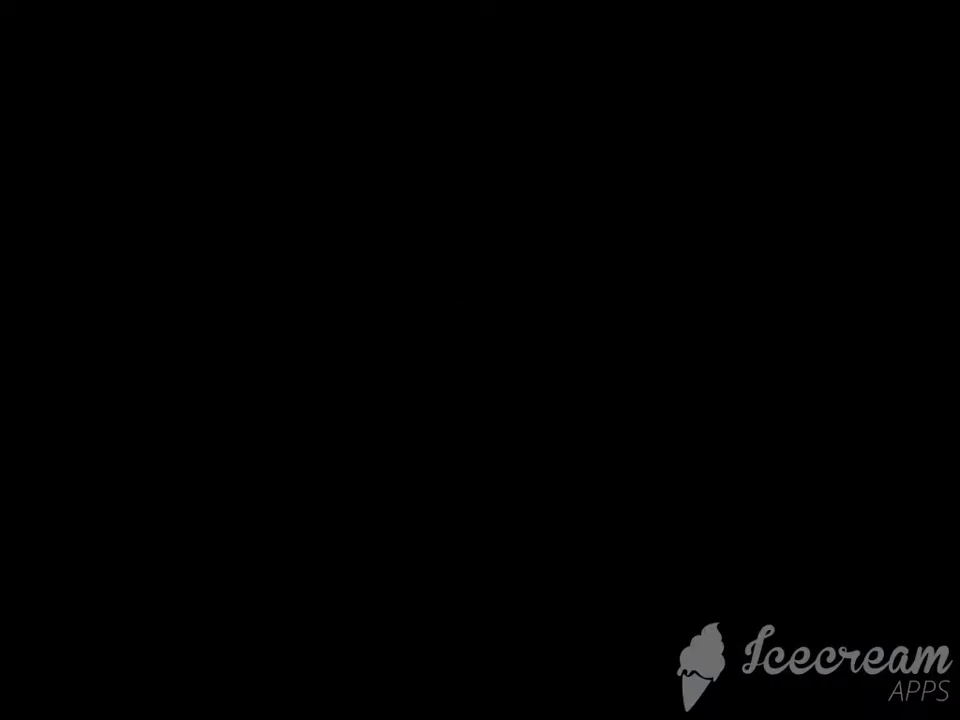
click(555, 392)
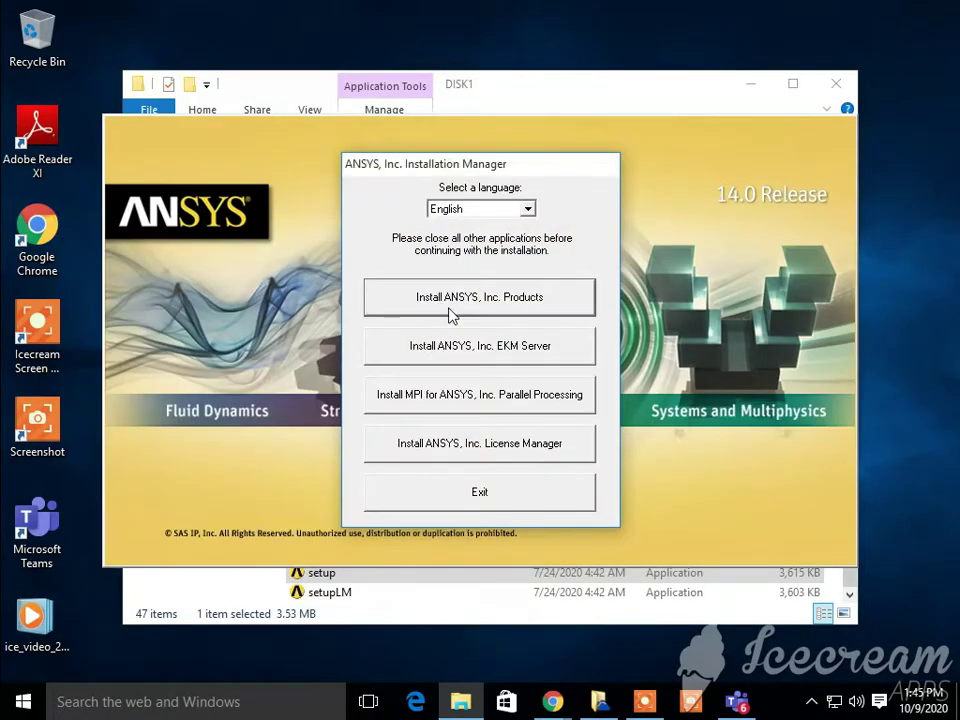
click(471, 302)
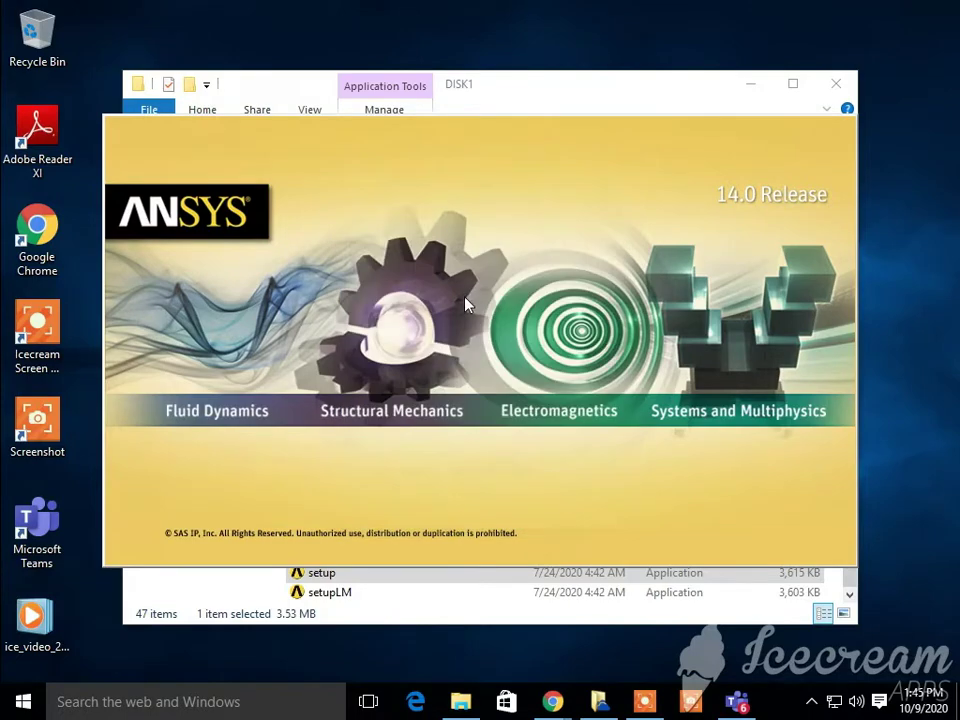
Step: Agree to the license agreement and keep the install directory C:\Program Files\ANSYS Inc, continuing to the product selection
click(646, 705)
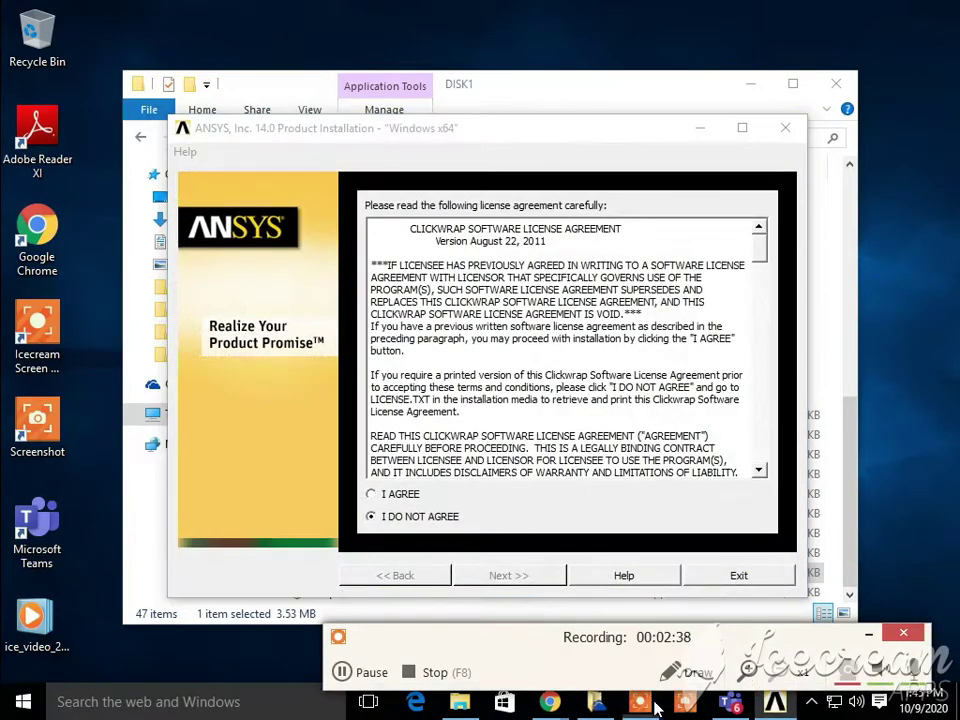
click(371, 495)
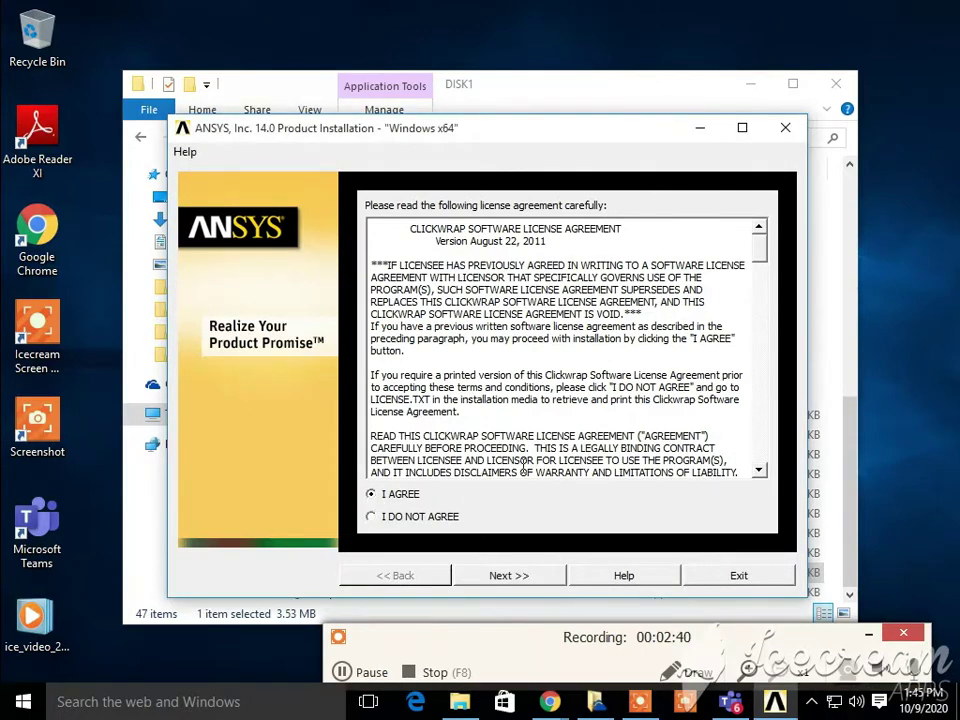
click(521, 575)
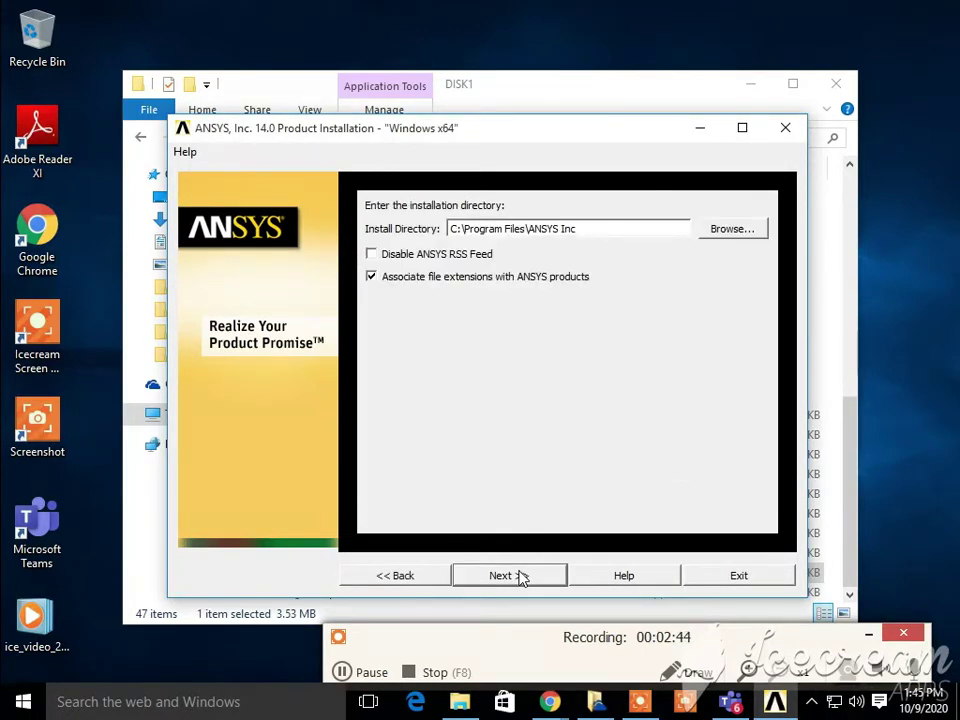
click(521, 576)
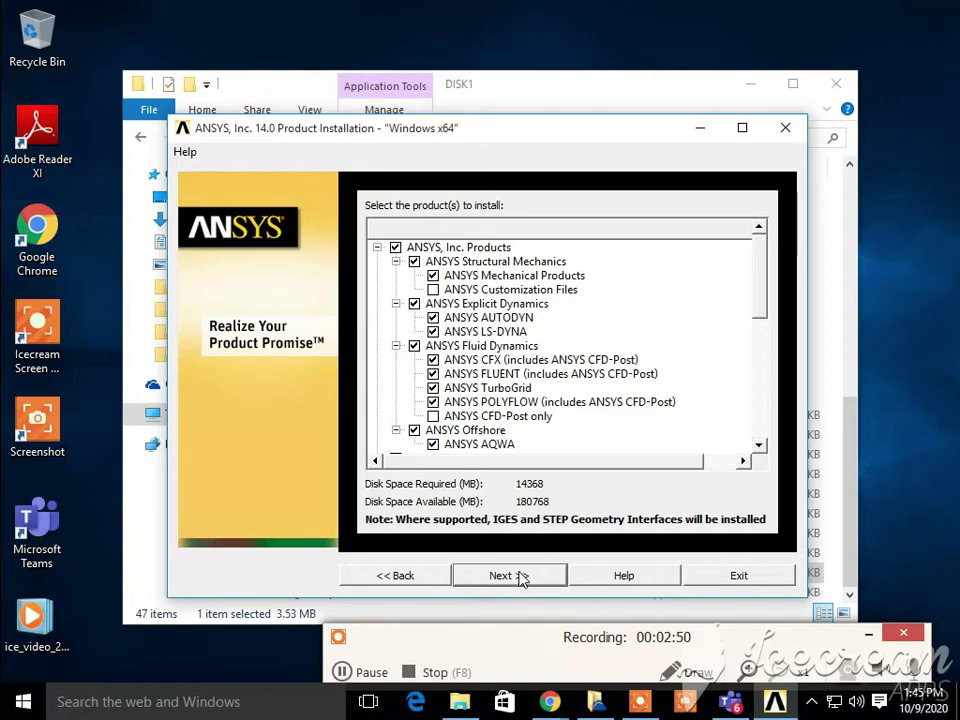
click(396, 575)
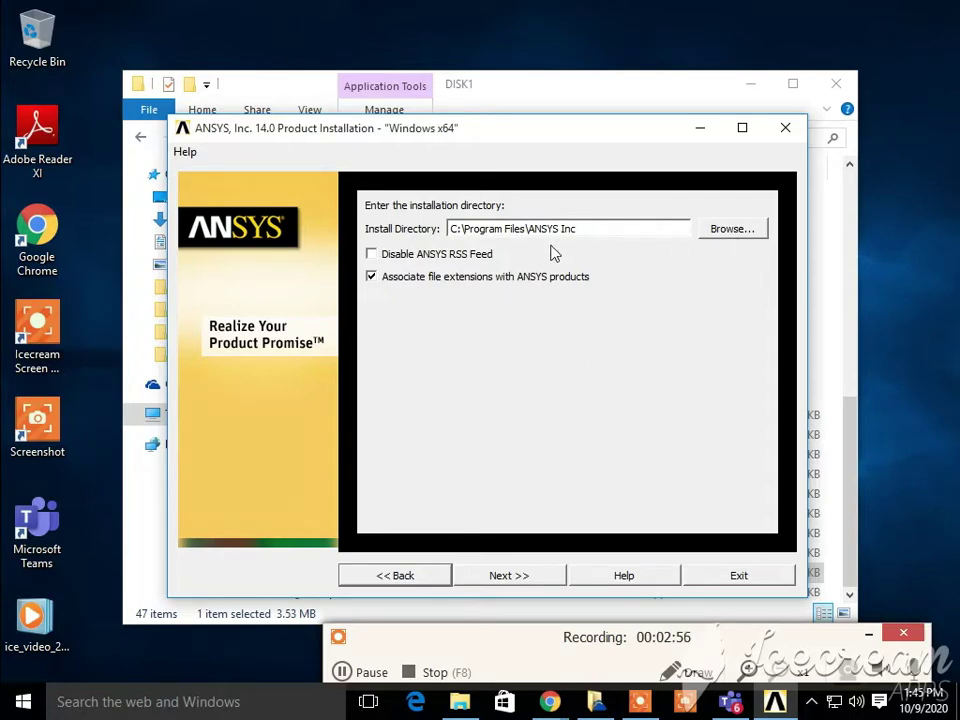
click(505, 577)
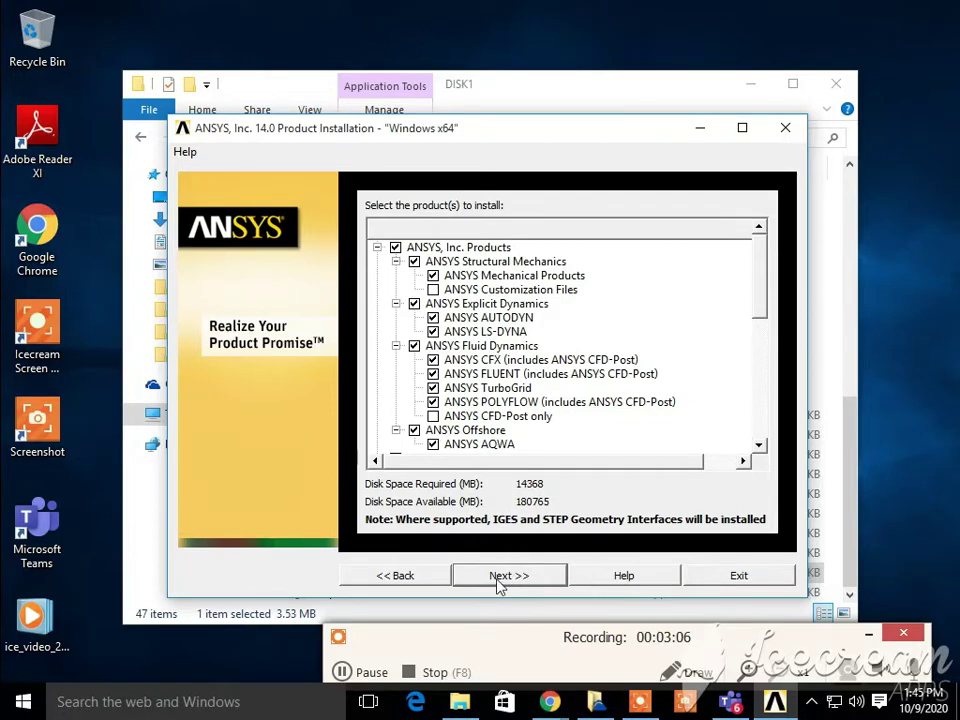
Step: Accept the default product selection and set Creo Parametric (Pro/ENGINEER) to Reader (CAD installation not required), continuing to the Unigraphics NX settings
click(499, 583)
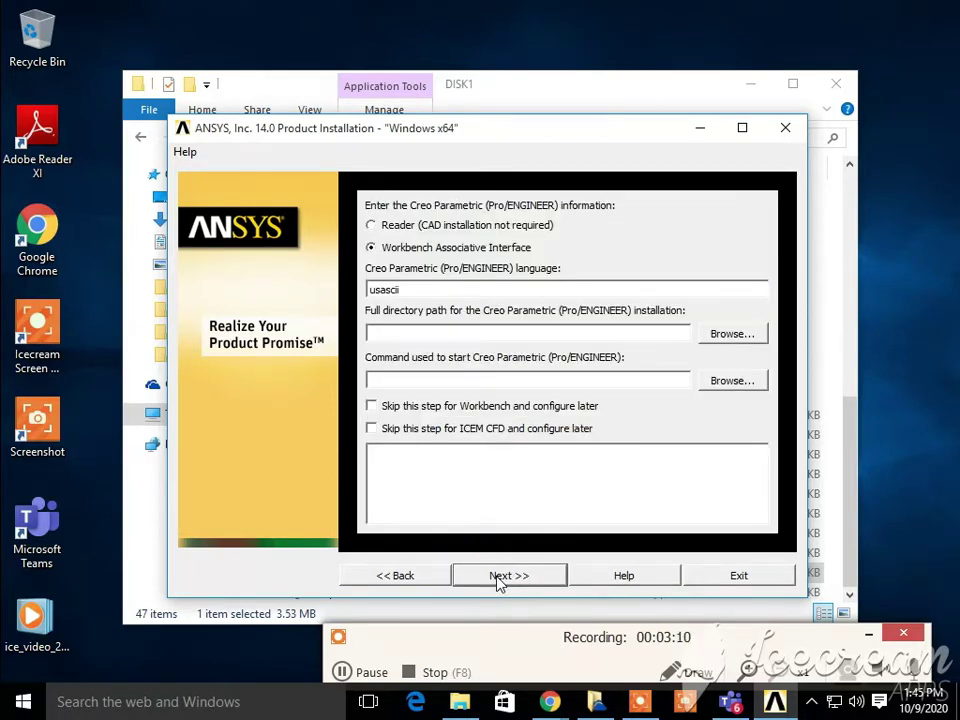
click(574, 90)
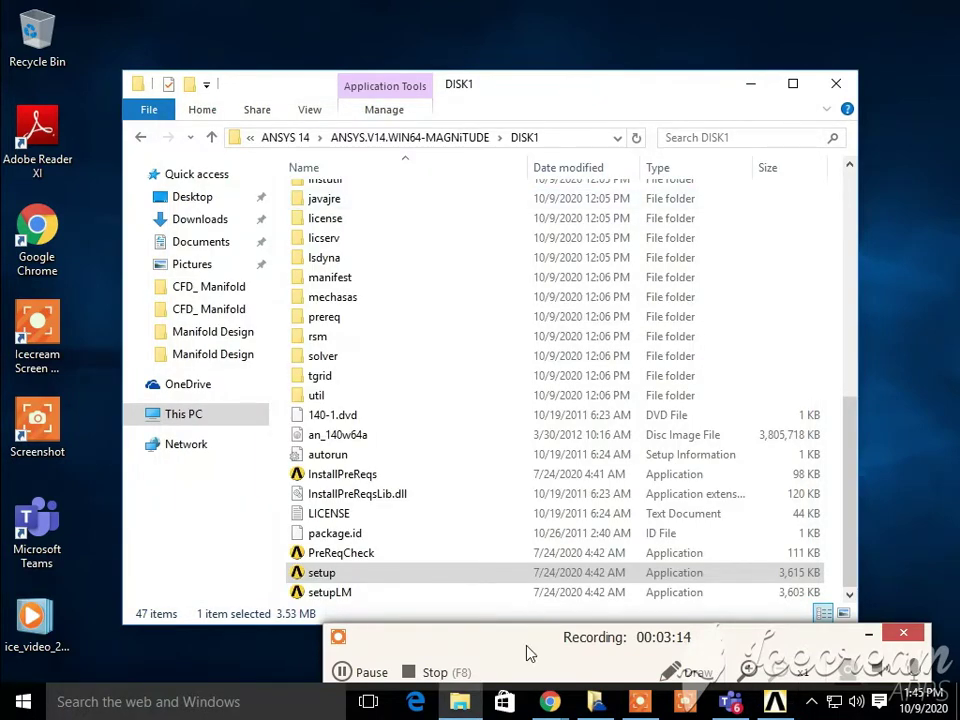
click(468, 704)
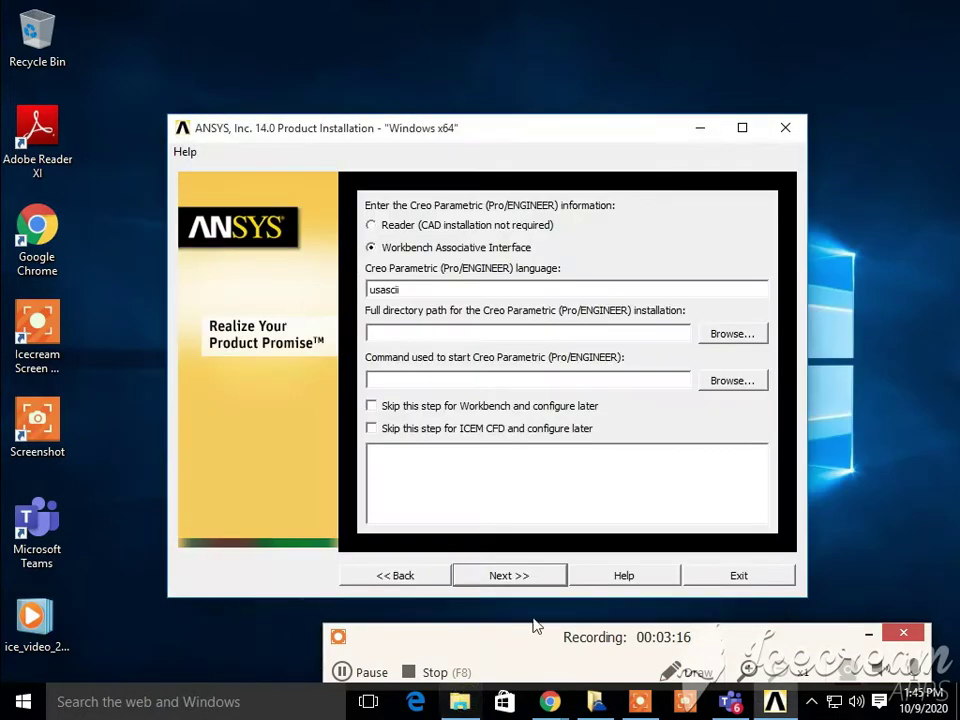
click(372, 226)
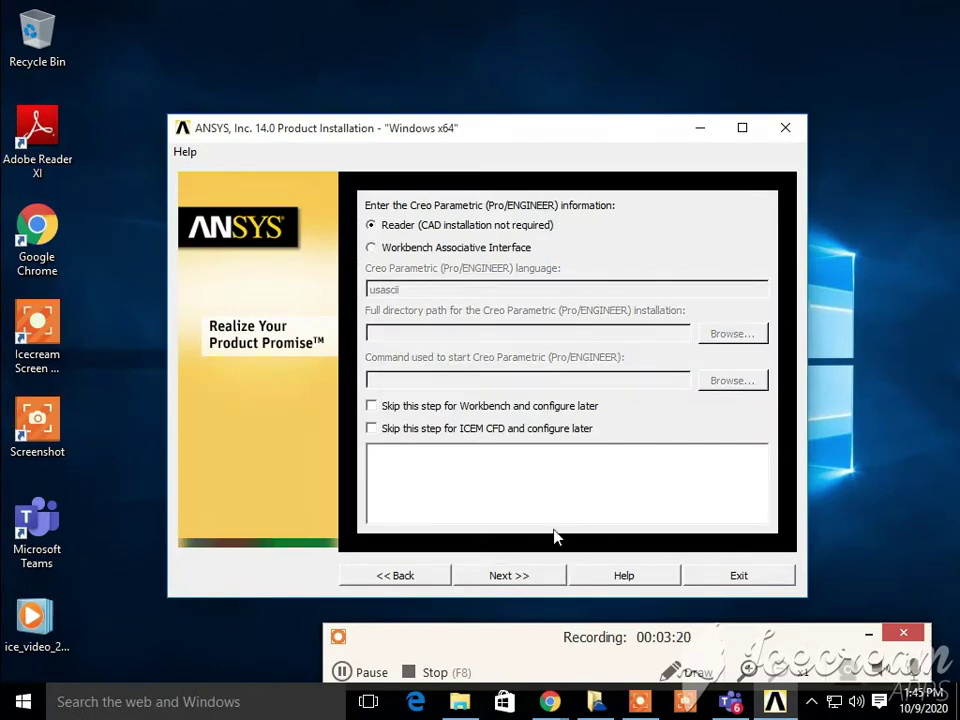
click(518, 576)
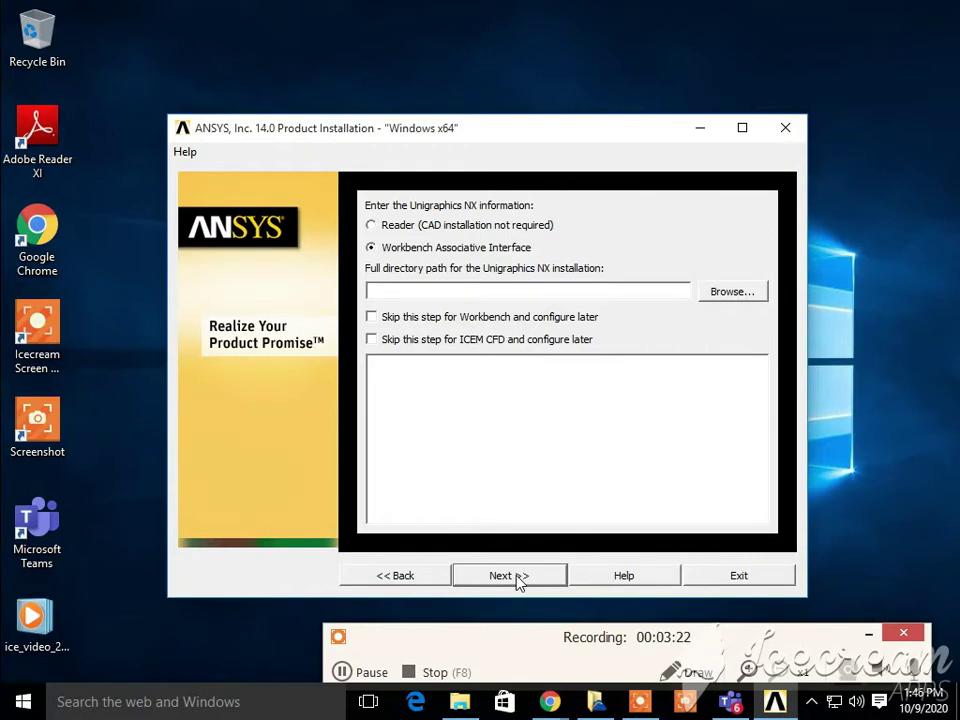
Step: Choose Reader (CAD installation not required) for Unigraphics NX, SolidWorks and Autodesk Inventor, continuing to the licensing file date verification
click(372, 225)
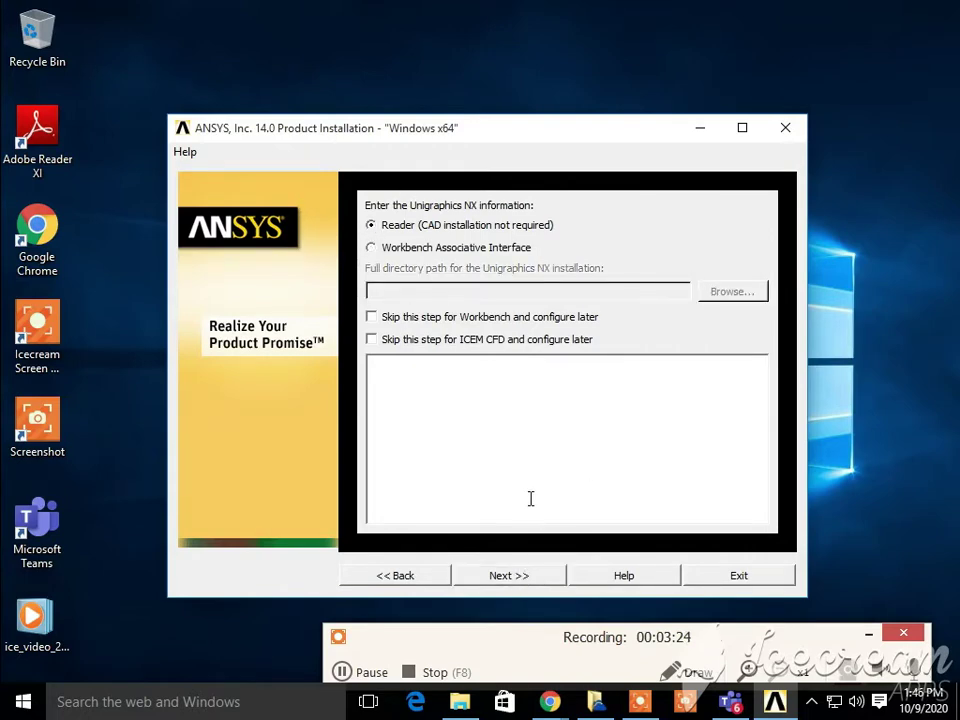
click(509, 577)
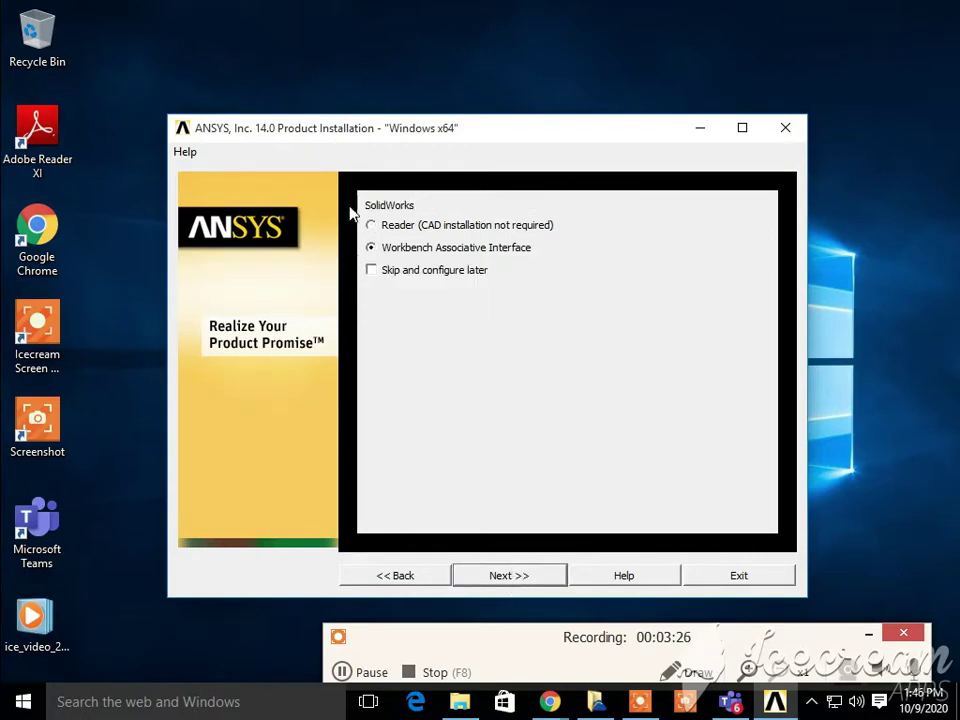
click(380, 230)
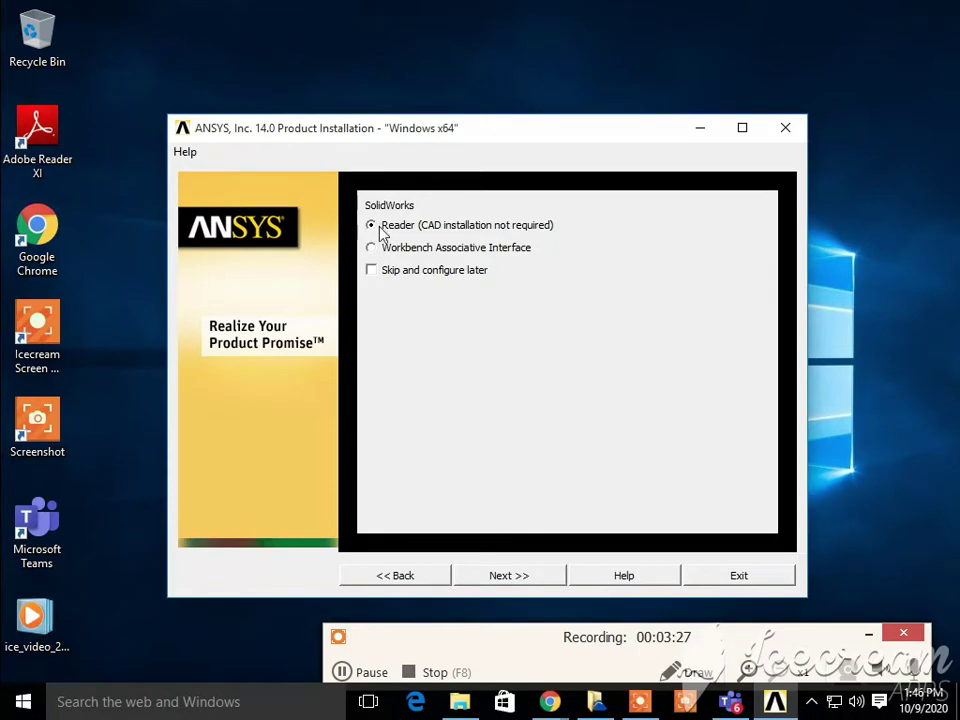
click(513, 587)
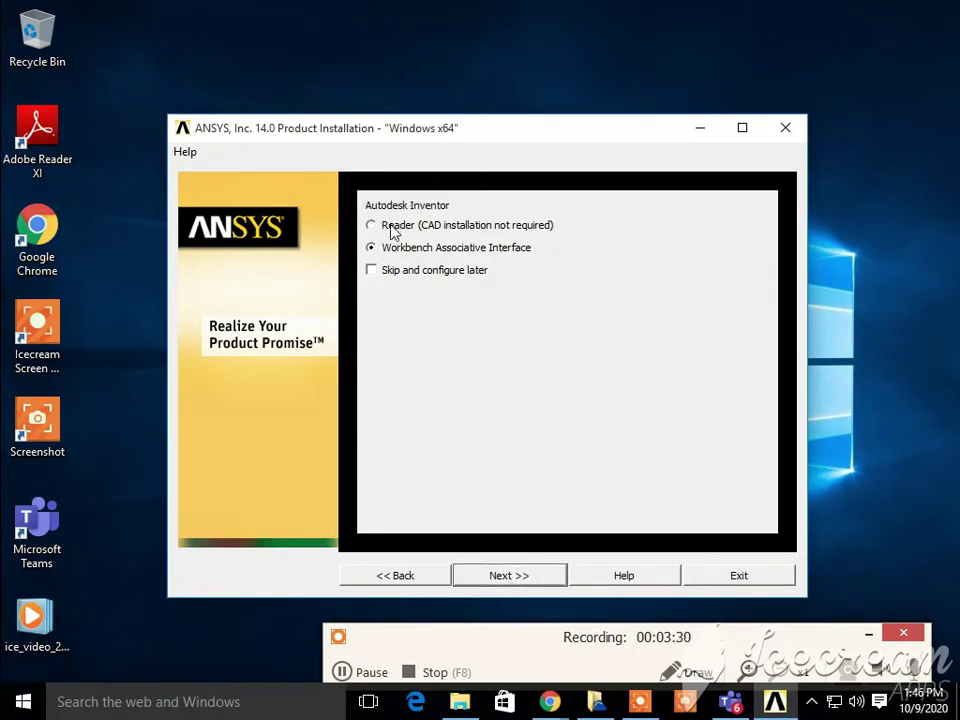
click(392, 229)
click(505, 580)
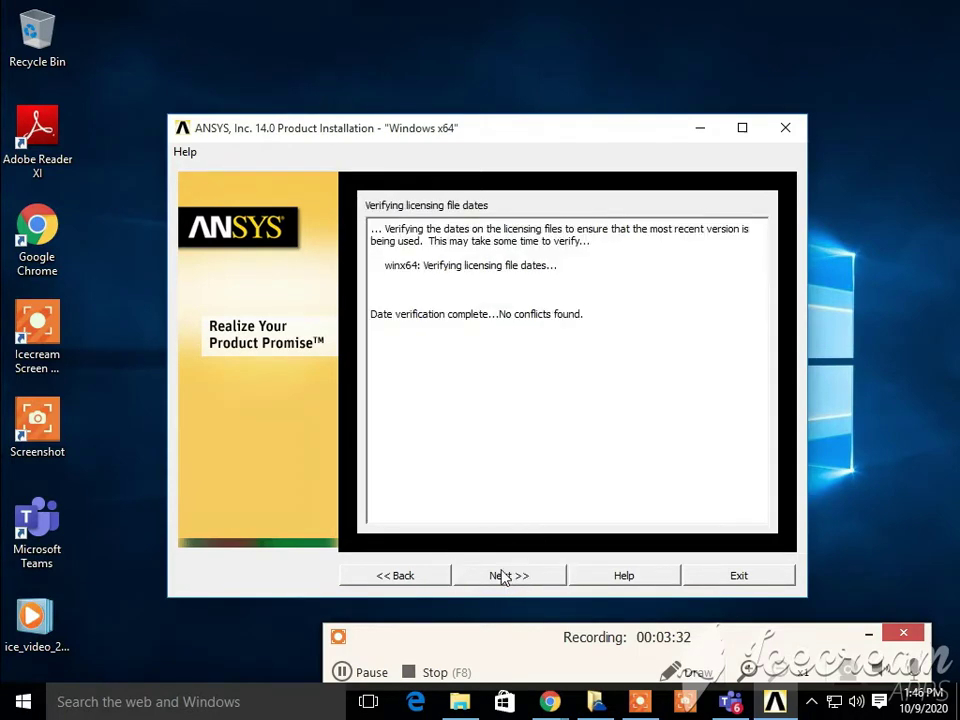
Step: Start installing the program files, skipping .NET Framework 3.5, declining to retry the prerequisites and choosing to continue the installation
click(505, 580)
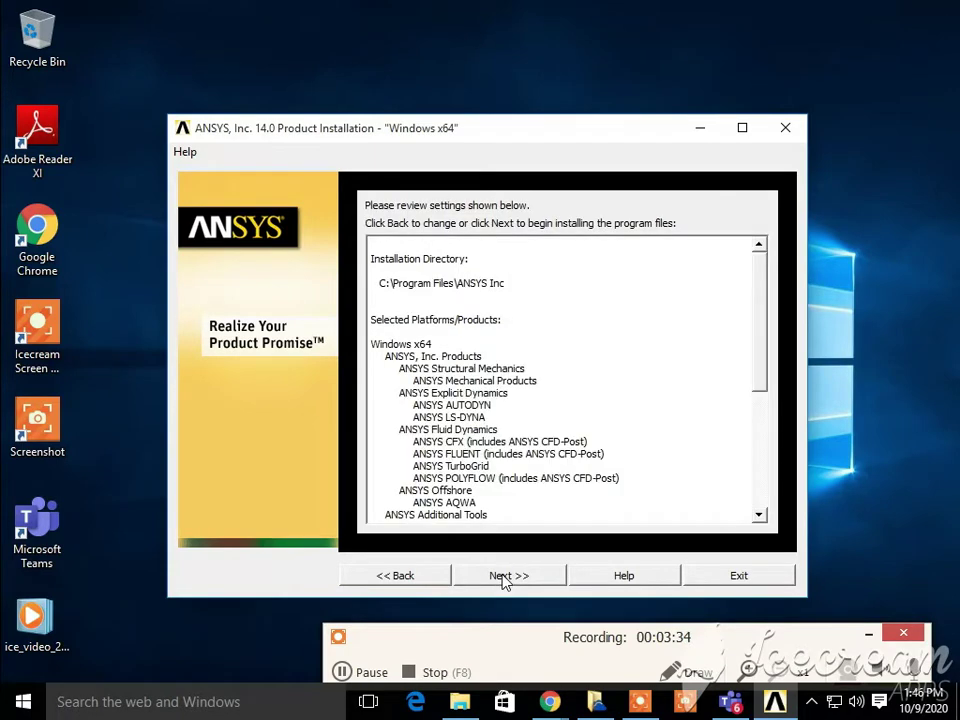
click(505, 580)
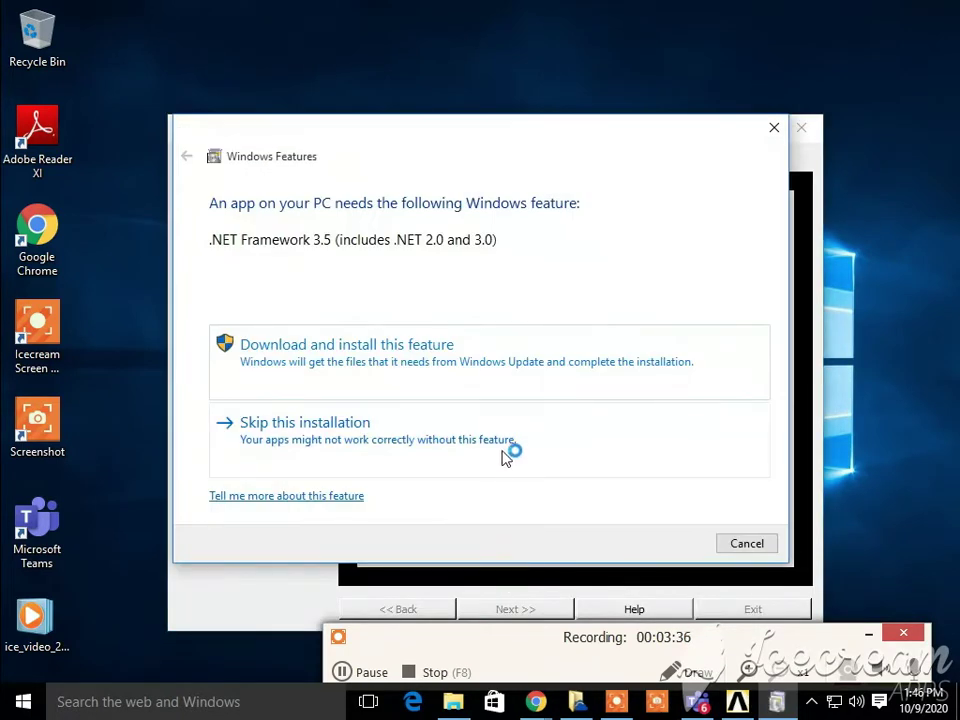
click(398, 443)
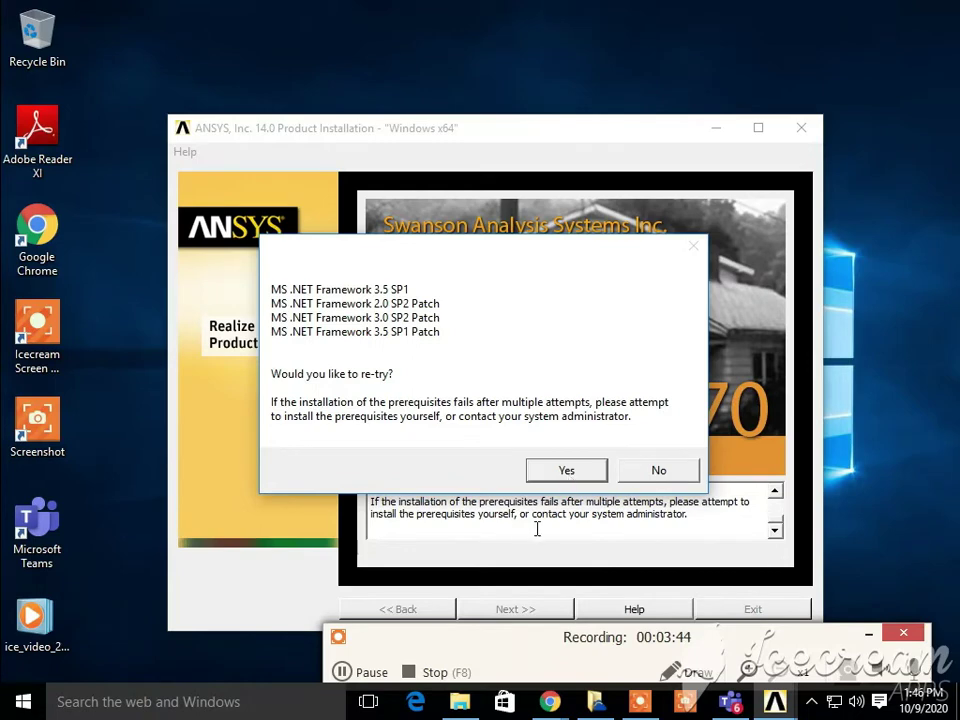
click(662, 470)
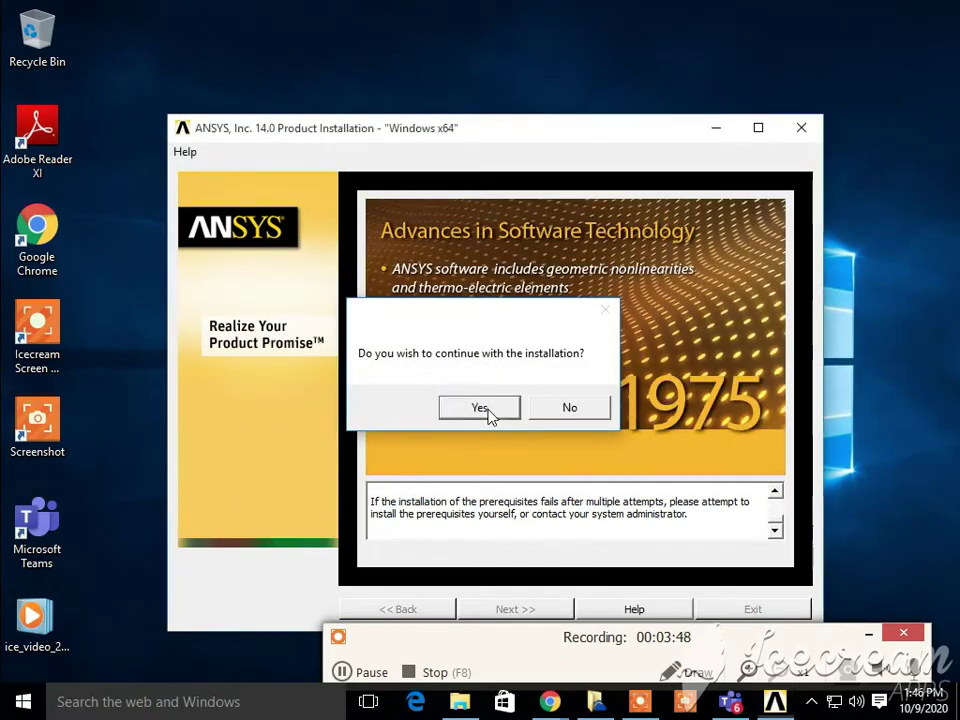
click(490, 411)
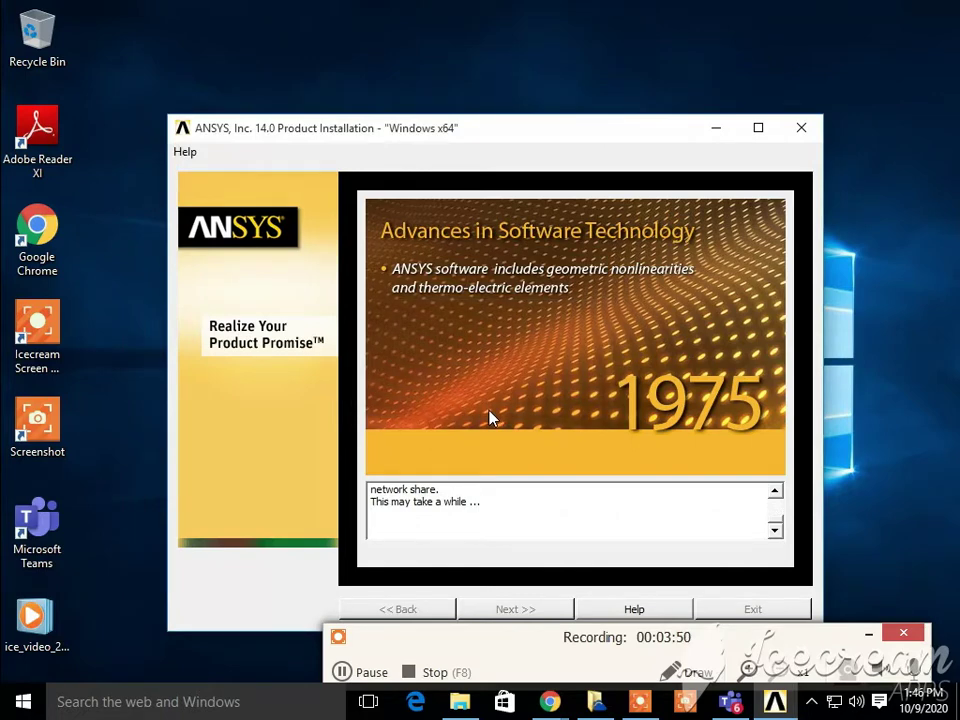
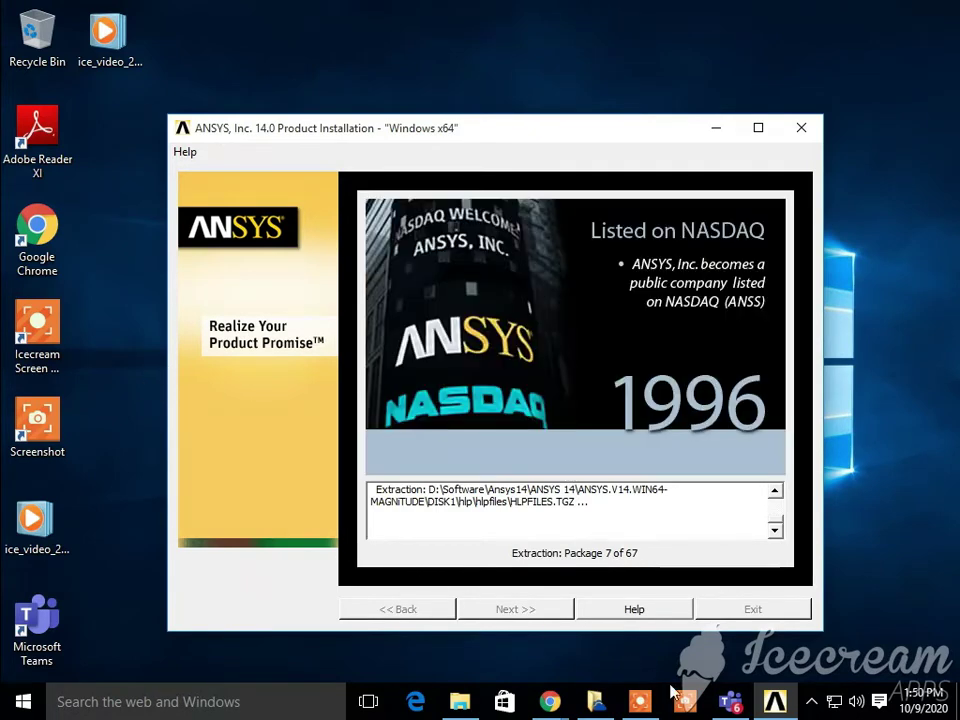
click(638, 704)
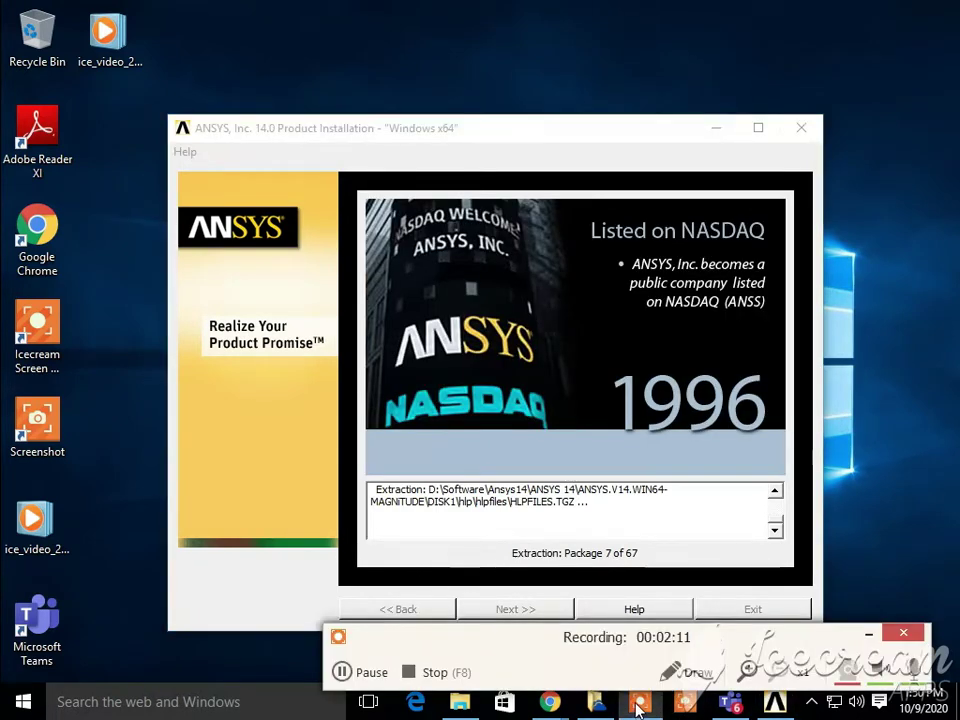
click(340, 673)
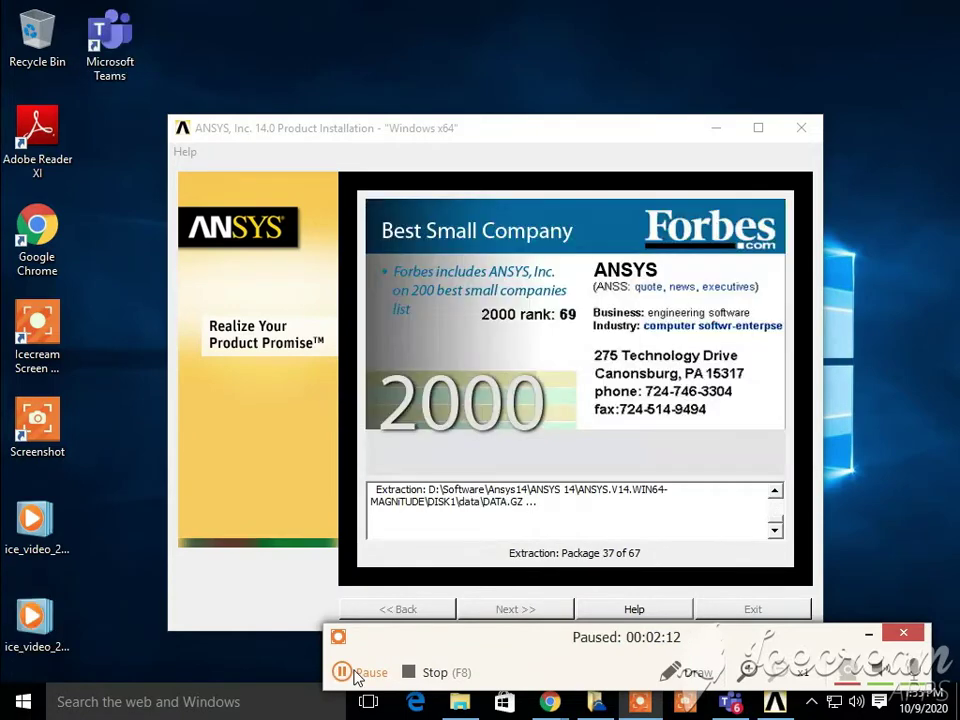
click(355, 676)
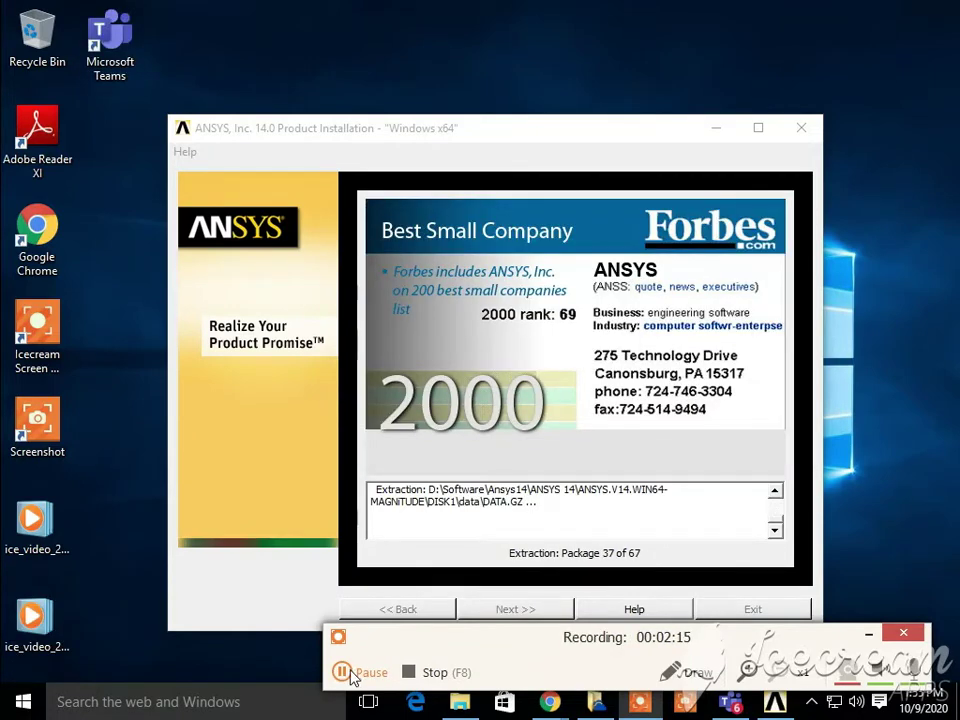
click(345, 675)
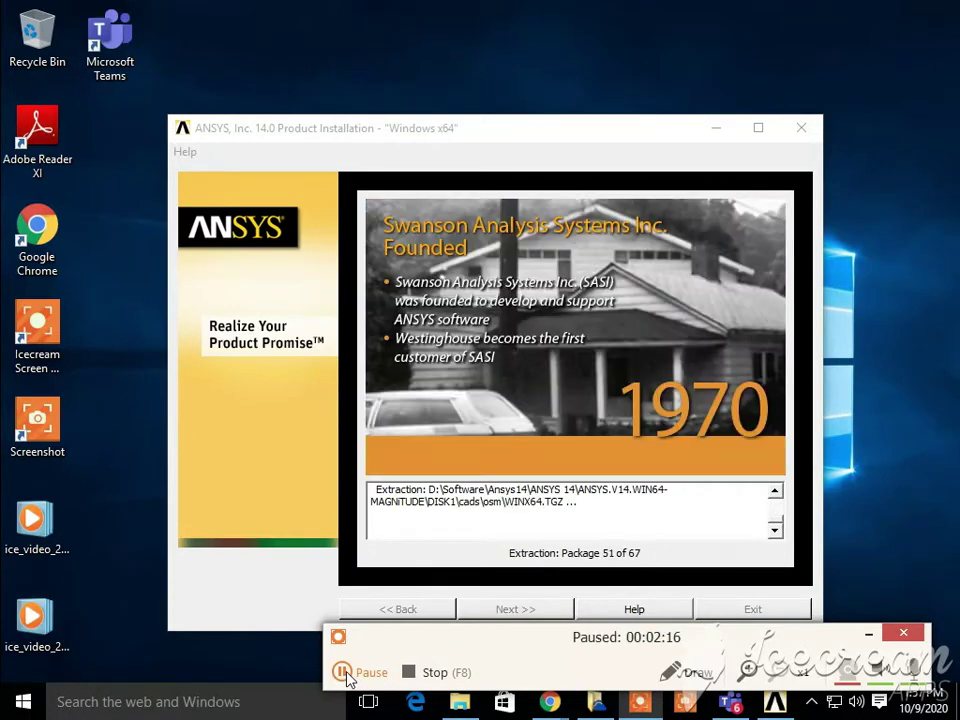
click(345, 675)
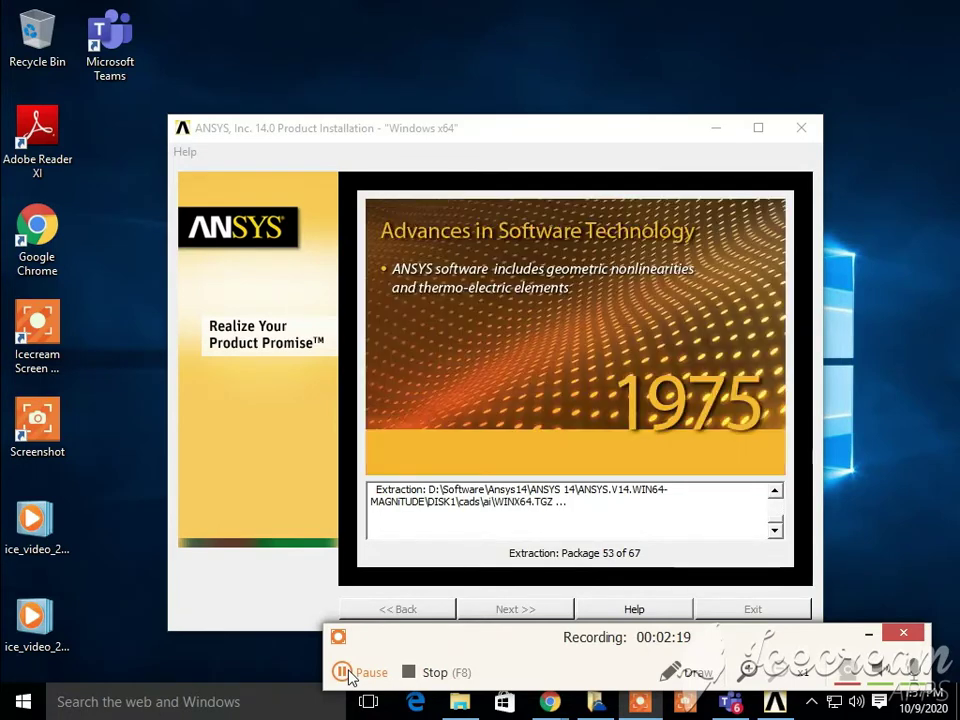
click(345, 675)
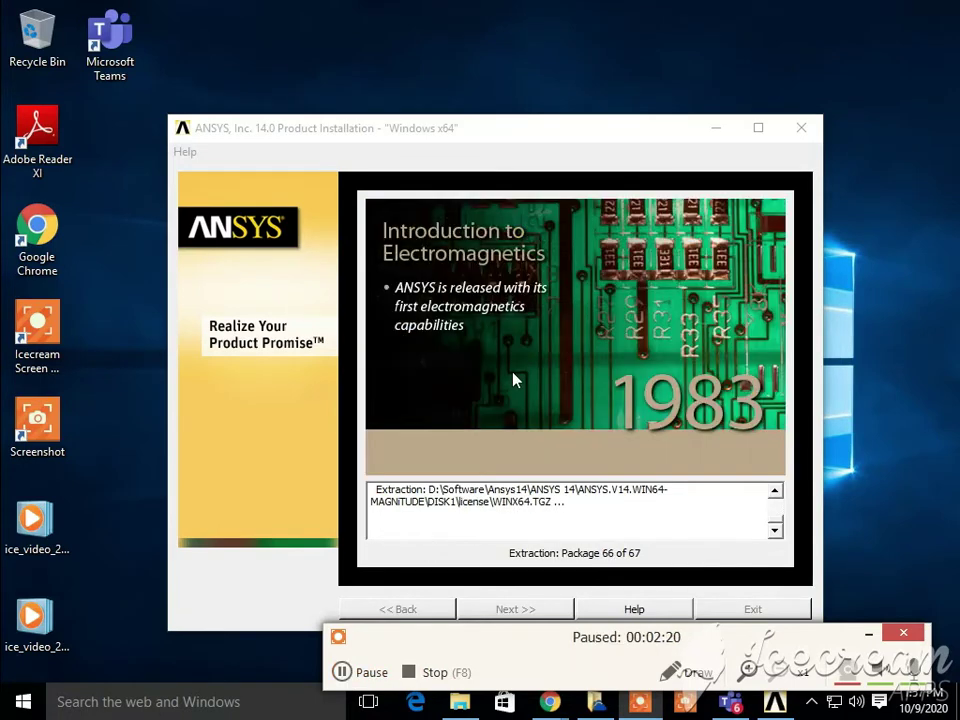
key(F7)
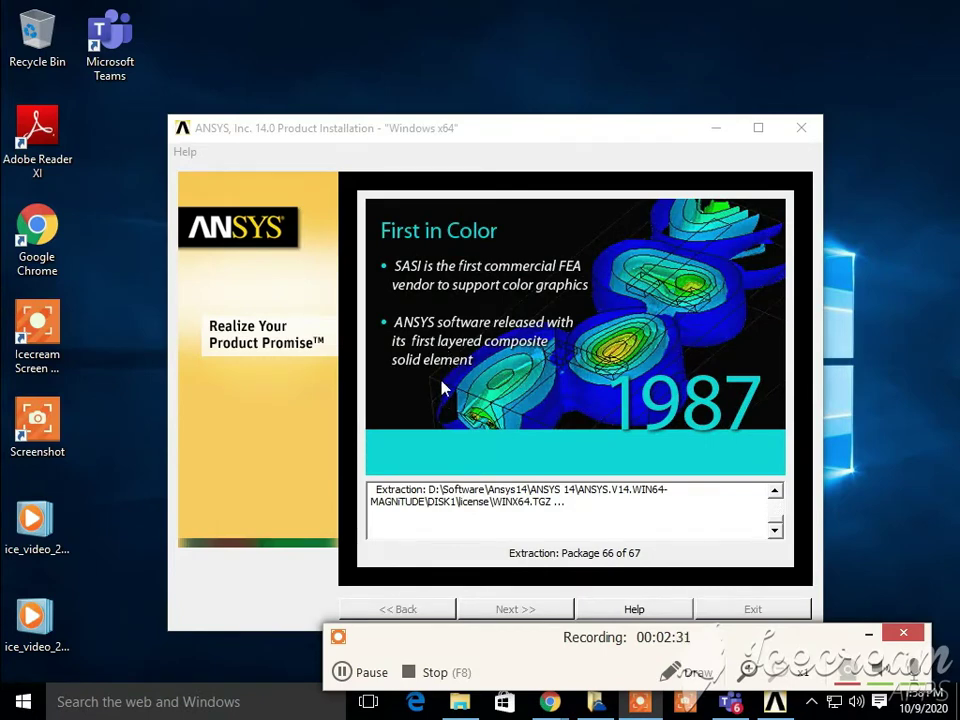
click(342, 672)
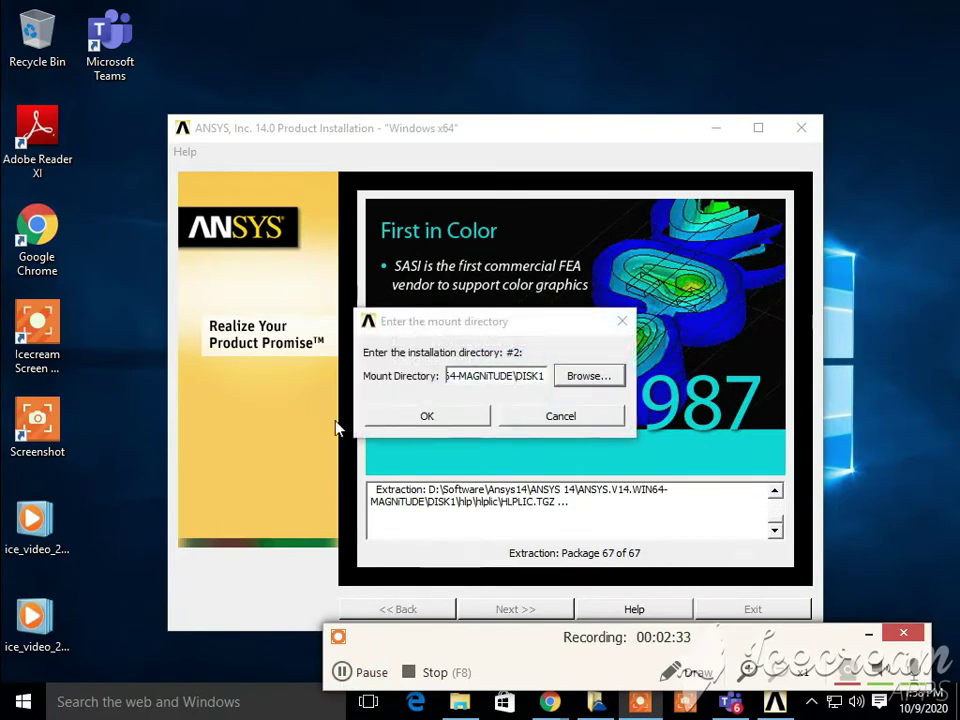
Step: Set the mount directory for installation directory #2 to DVD Drive (H:) ANSYS140 and continue the extraction
click(555, 377)
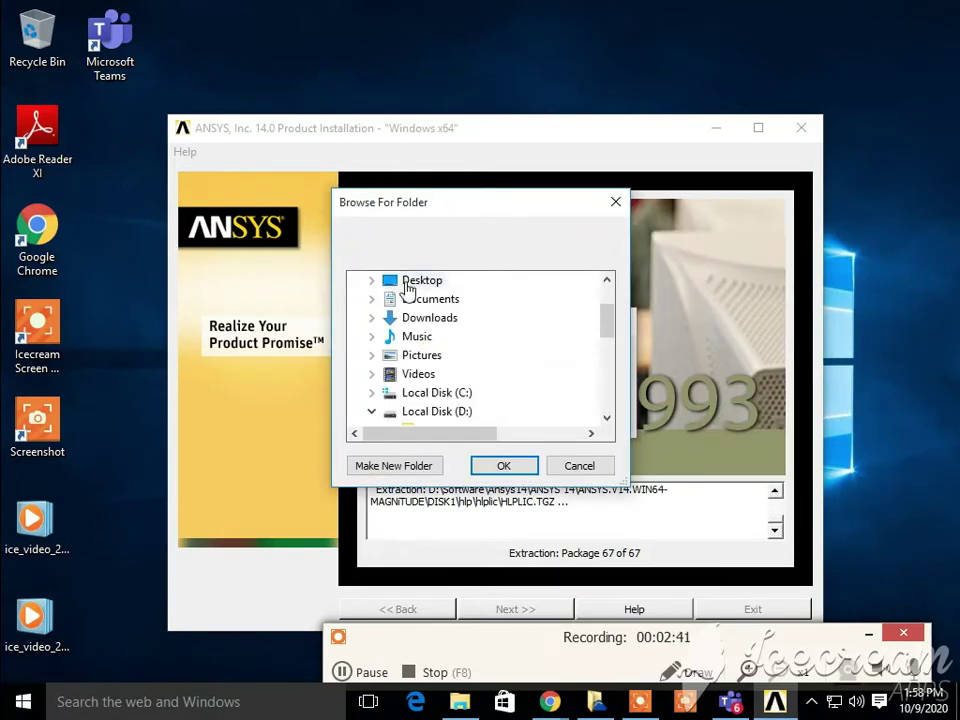
drag(611, 335, 611, 400)
click(491, 376)
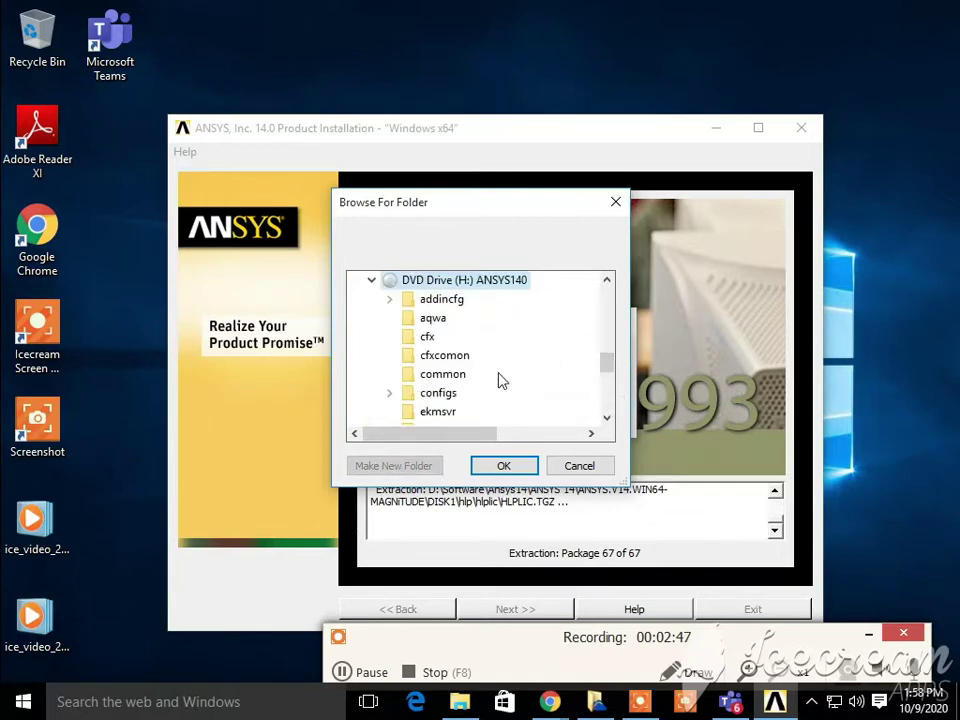
click(504, 467)
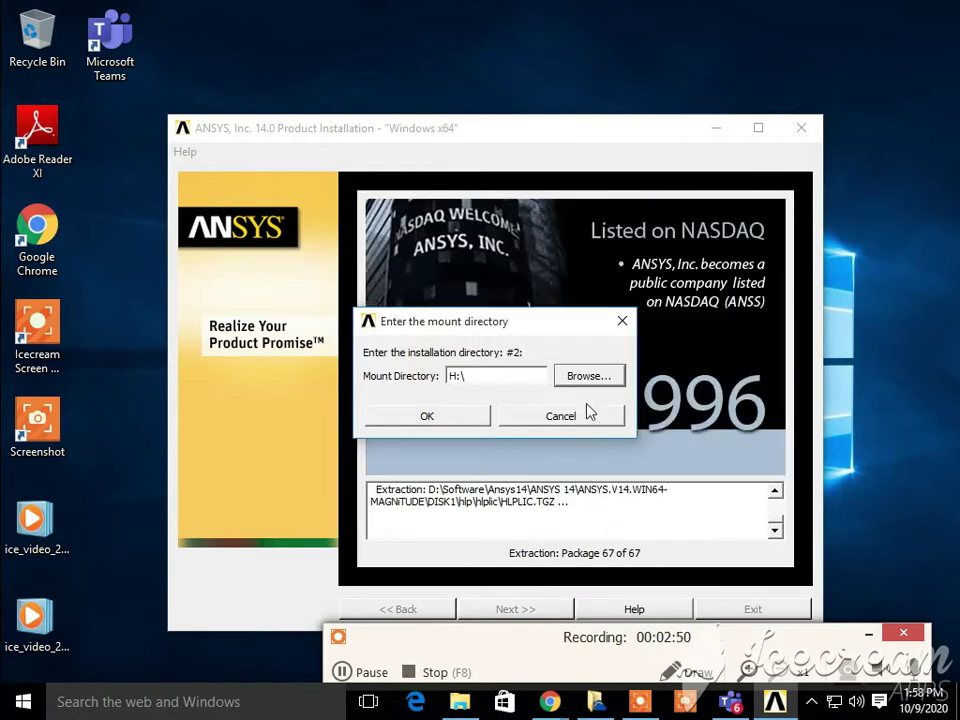
click(444, 418)
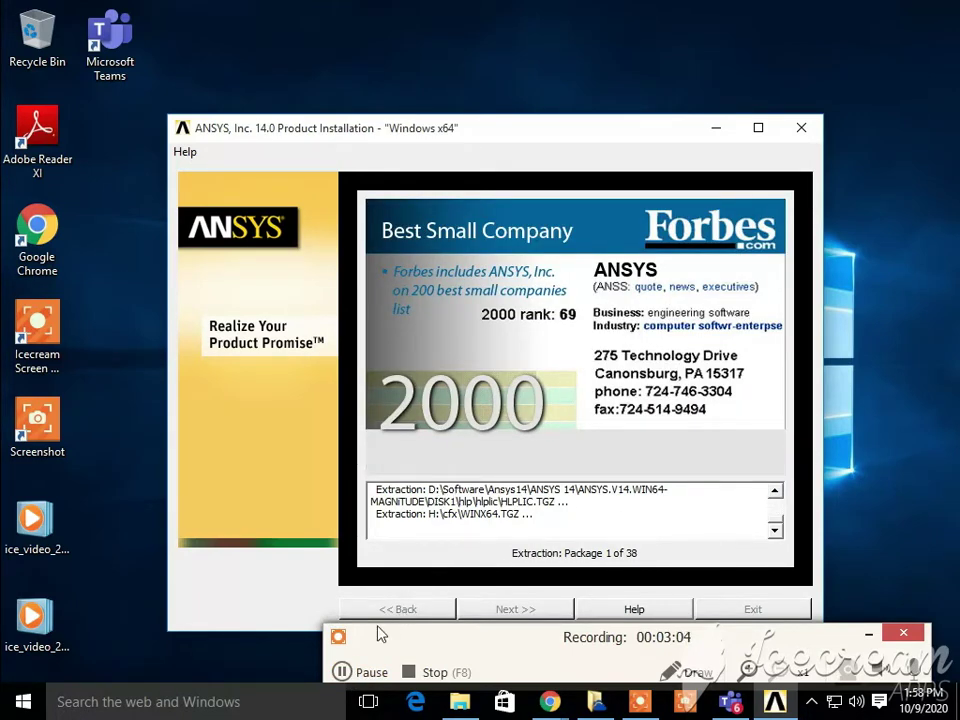
click(343, 672)
click(343, 672)
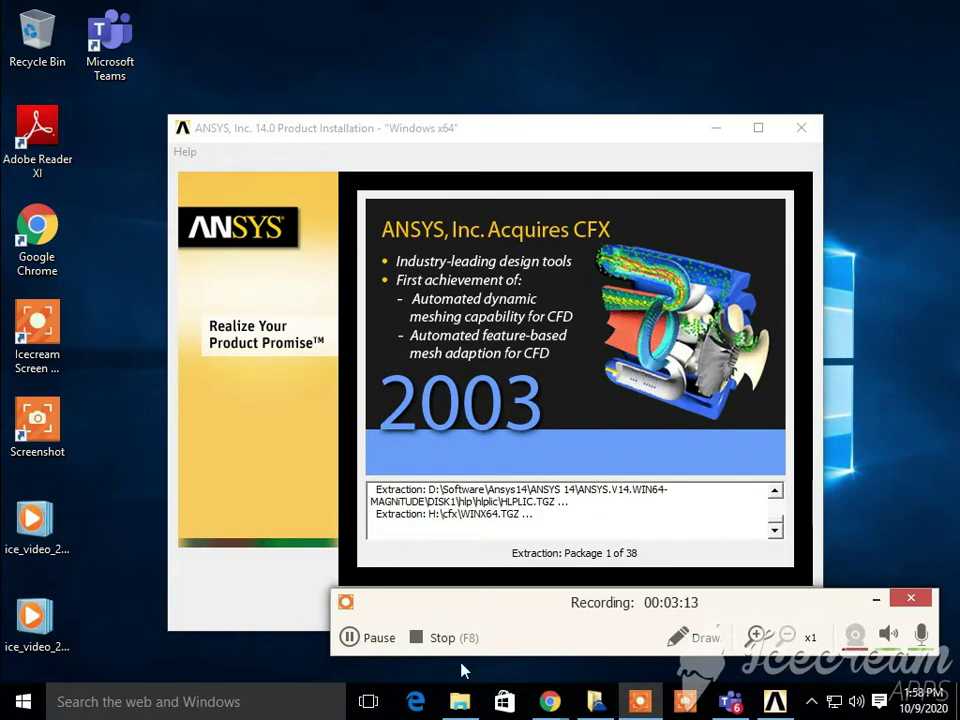
Step: Examine the computer's system properties from File Explorer, then minimize both windows to return to the ANSYS installer
click(455, 706)
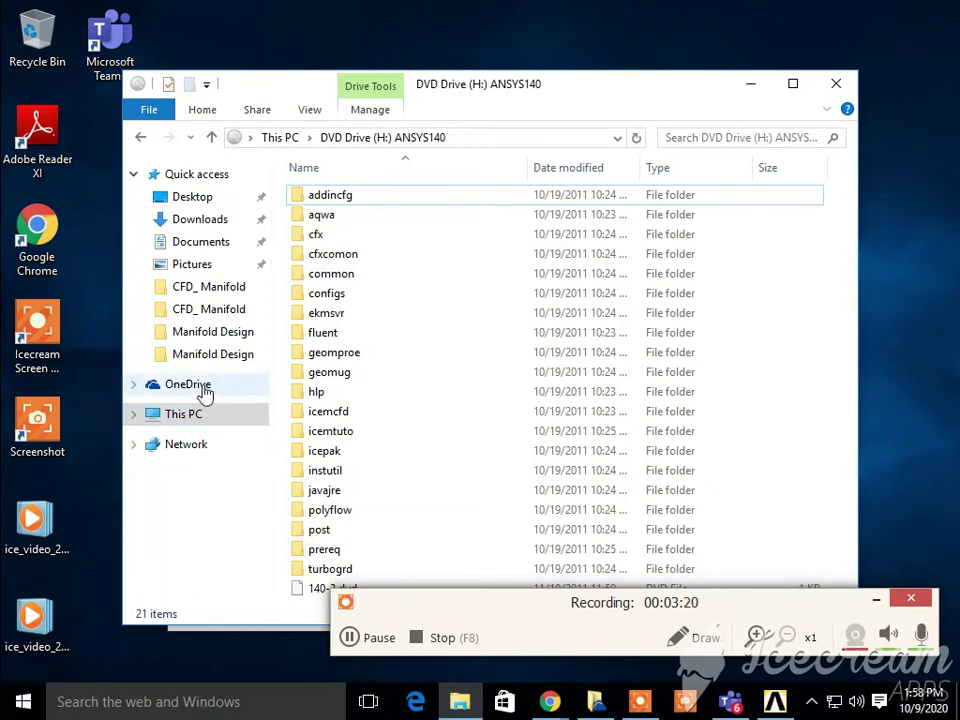
right_click(192, 421)
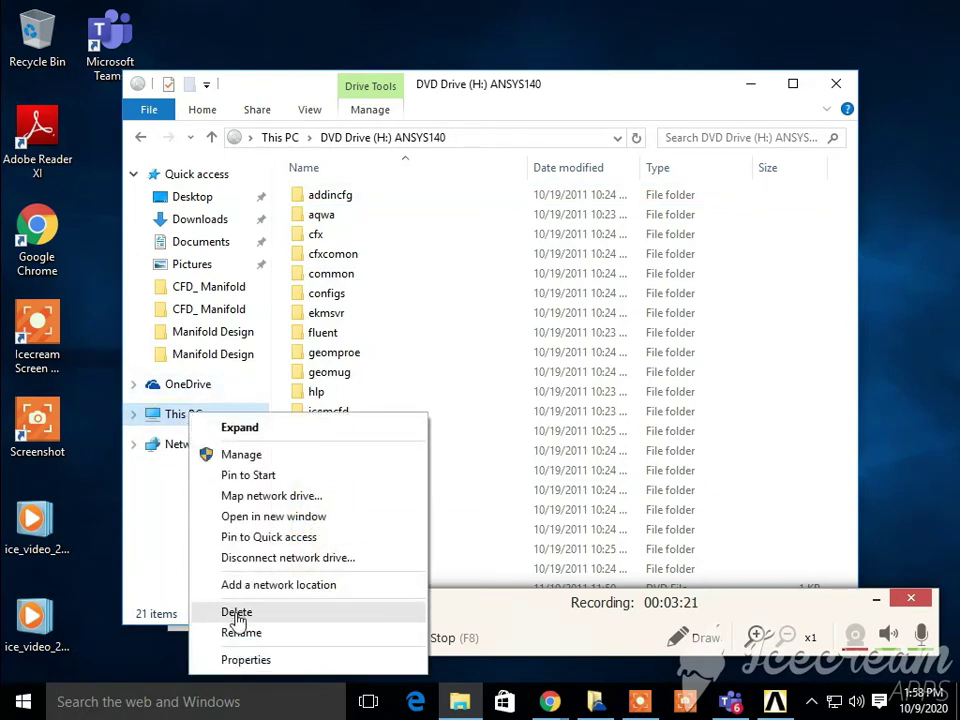
click(245, 660)
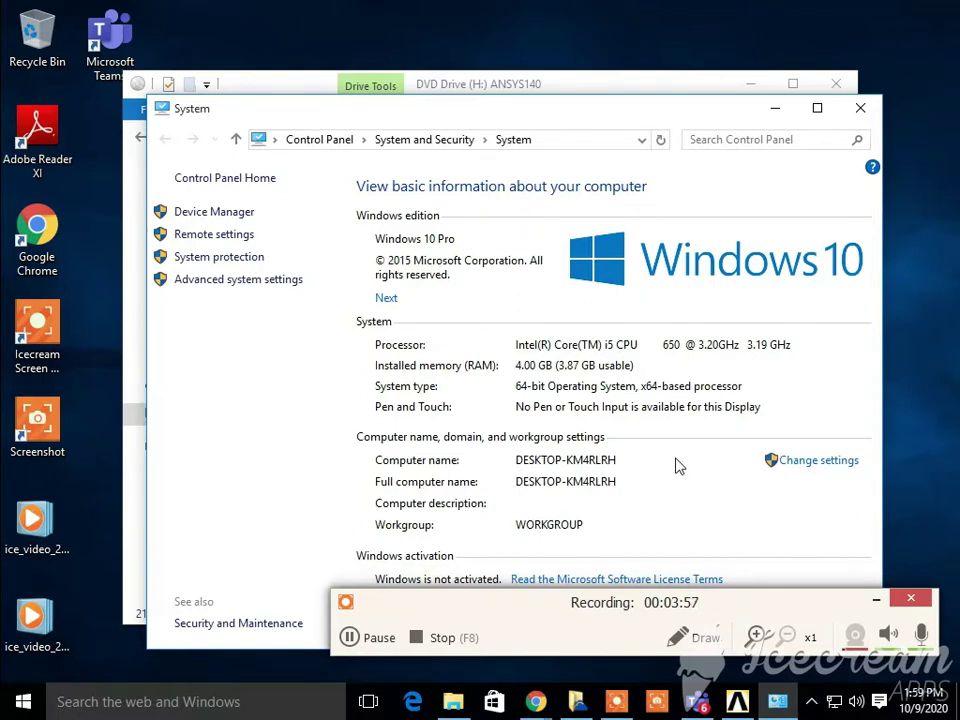
click(775, 108)
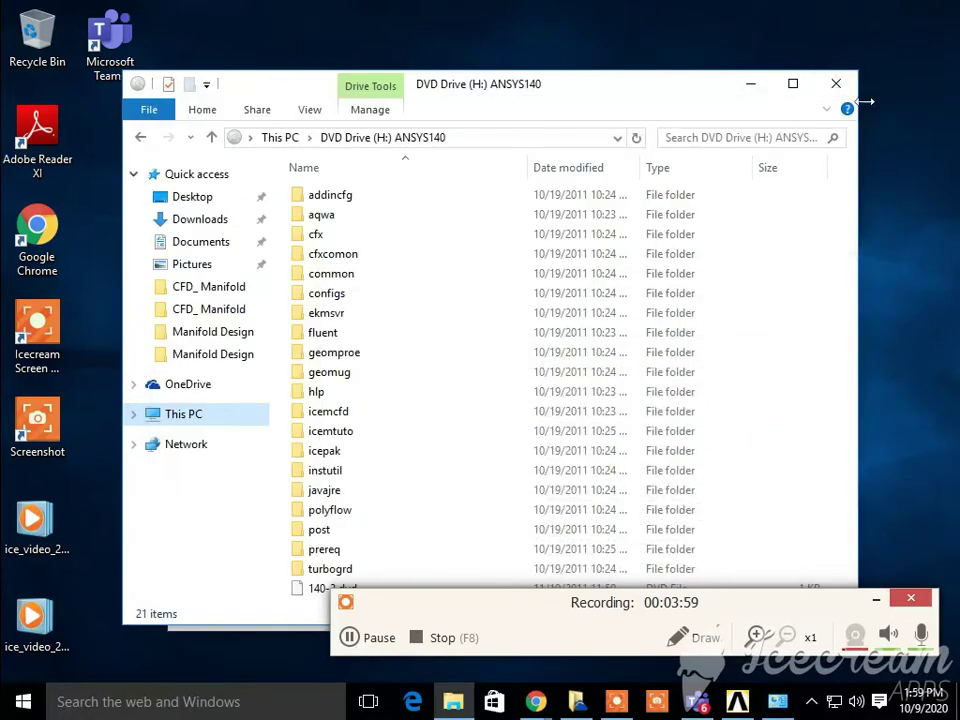
click(750, 86)
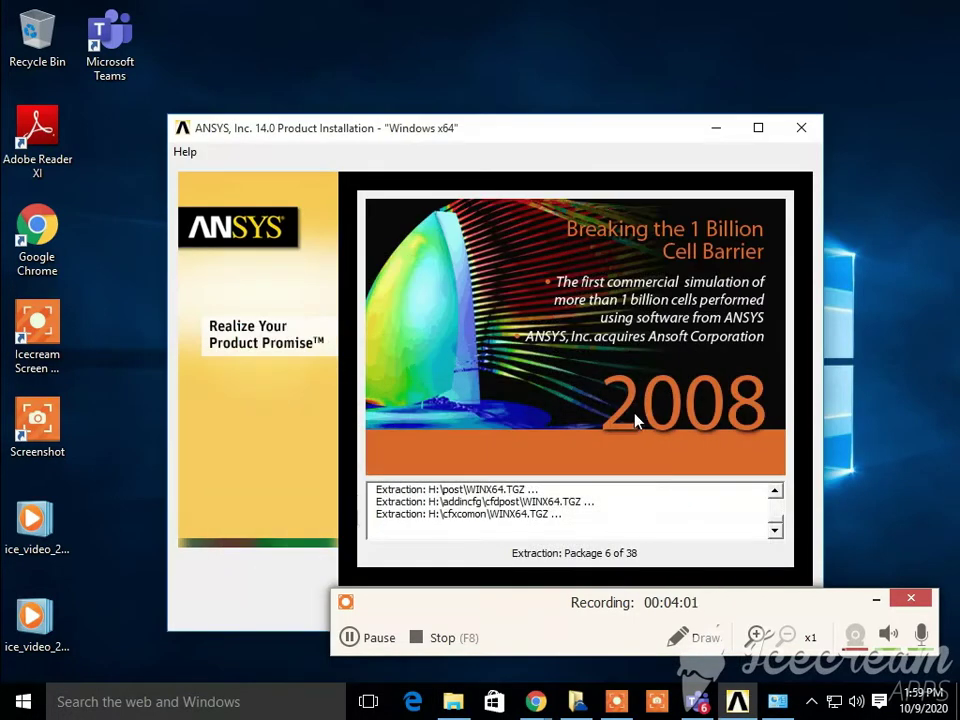
click(379, 637)
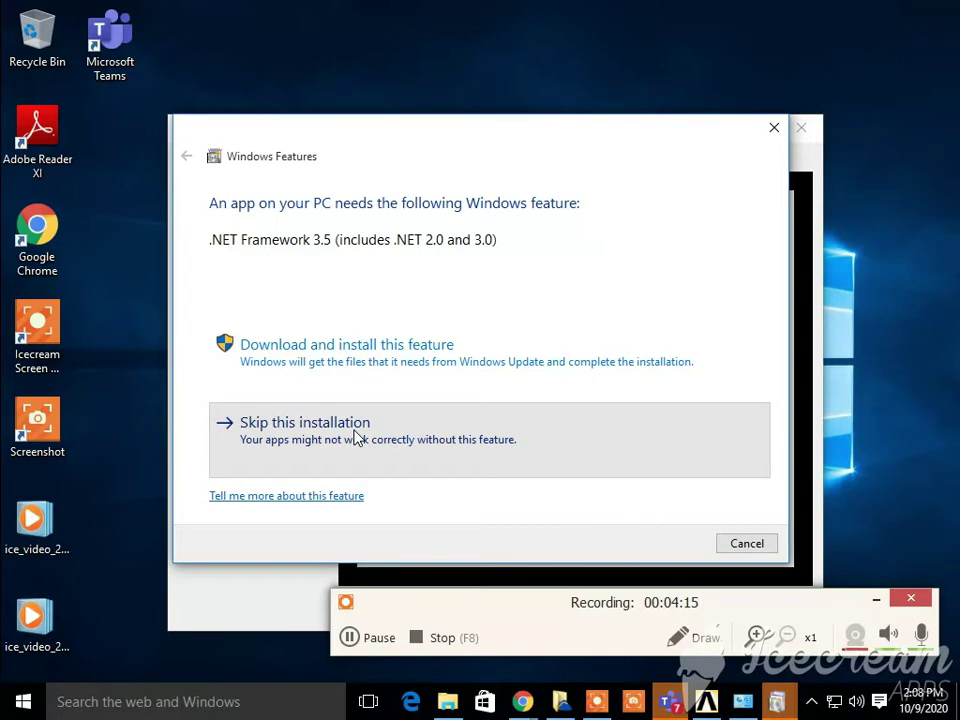
Step: Skip the .NET Framework 3.5 installation again and continue from the completed product extraction to the licensing client configuration
click(356, 438)
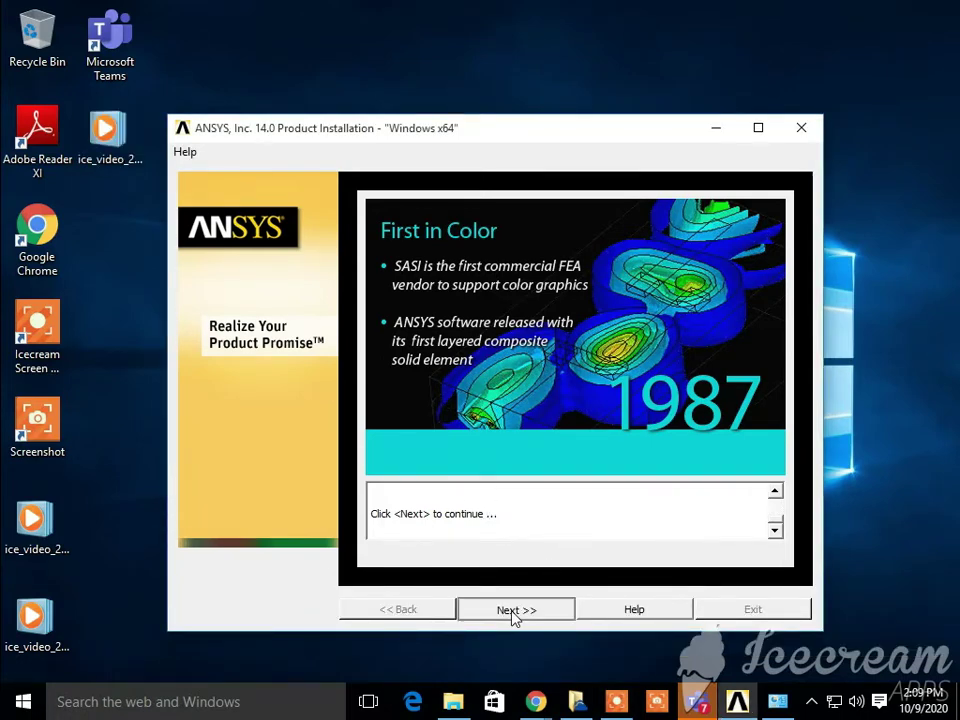
click(513, 610)
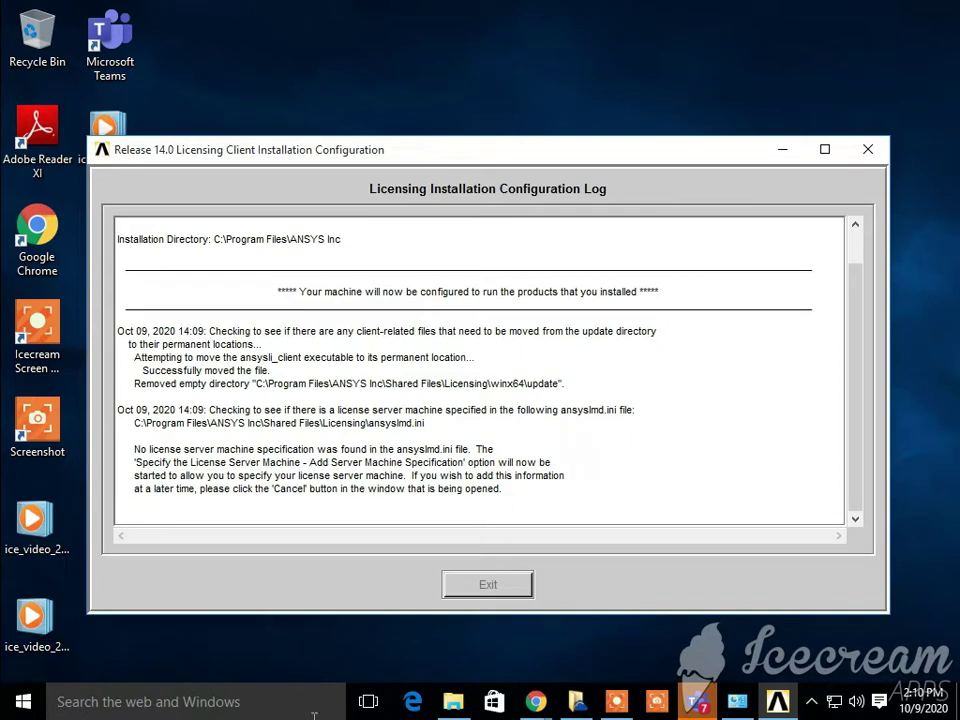
click(616, 702)
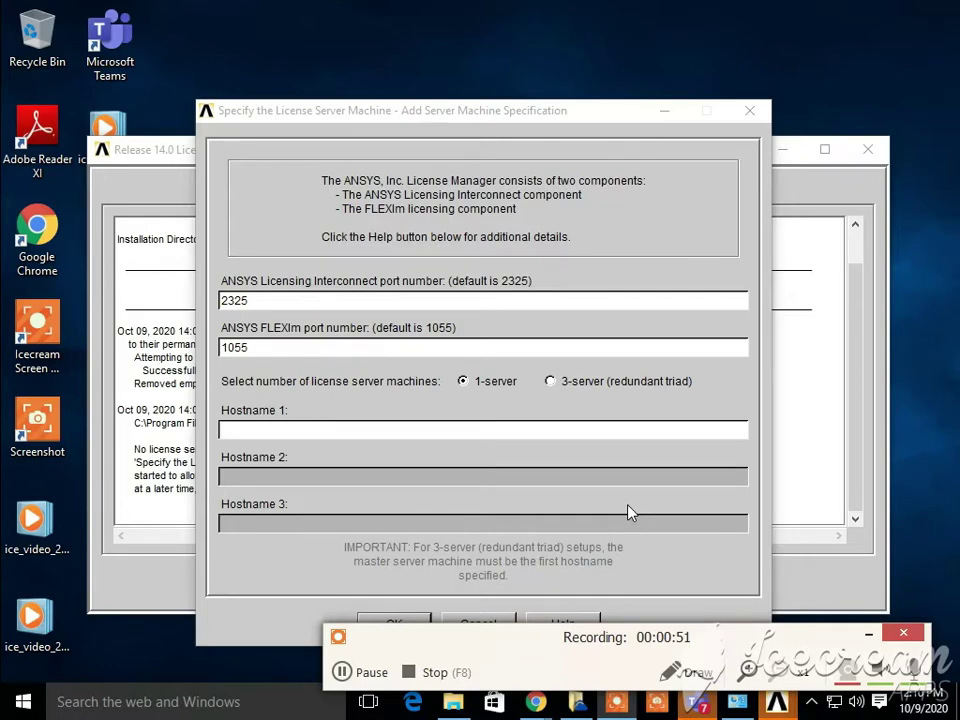
Step: Enter DESKTOP-KM4RLRH as Hostname 1 in the license server machine specification
text(DBS)
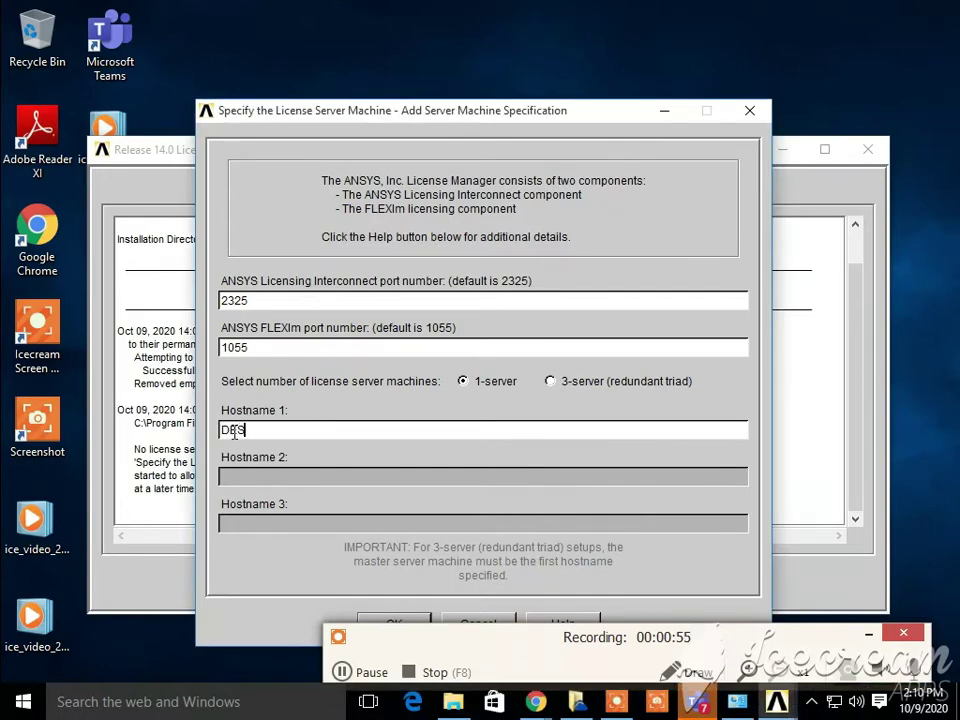
text(KTOP-K)
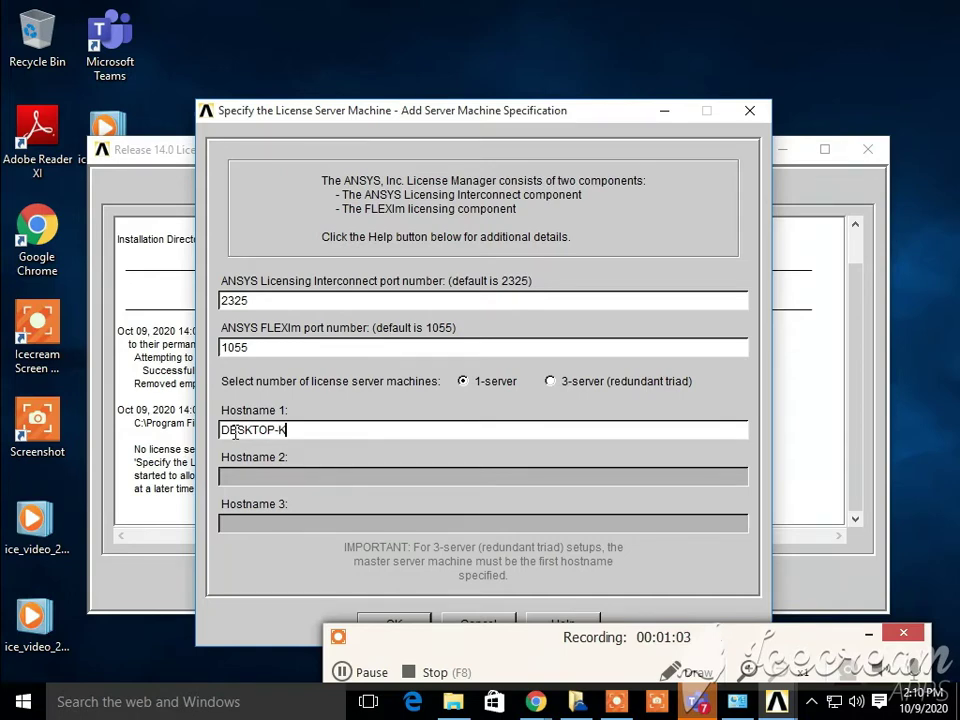
text(M4RLRH)
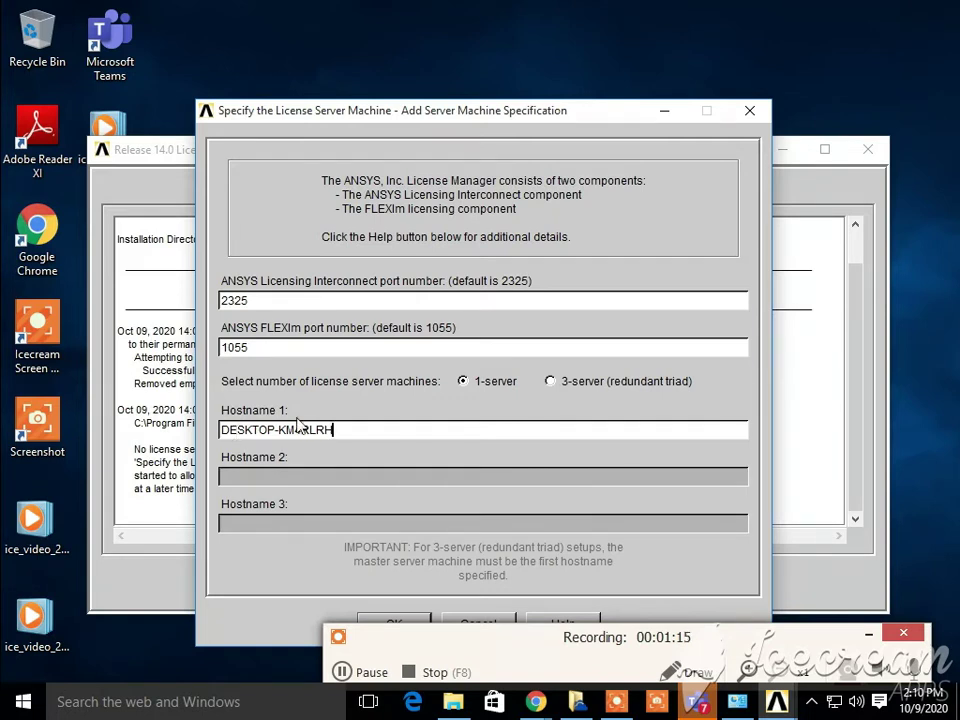
Step: Check the computer name in the system properties against the hostname entered for the license server, minimizing the windows in the way
click(453, 702)
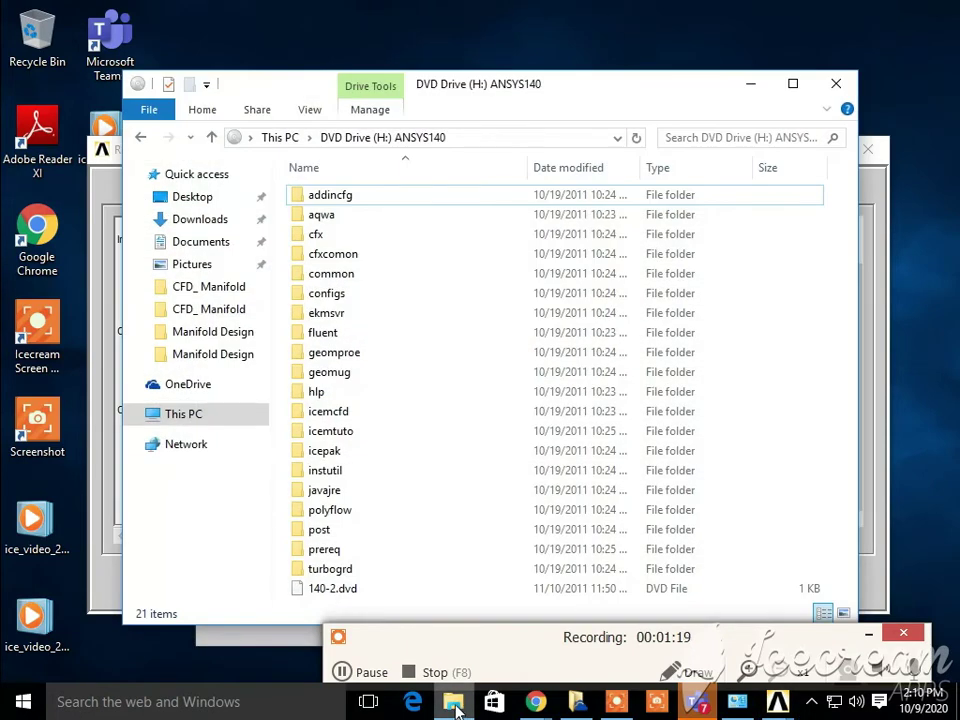
click(751, 85)
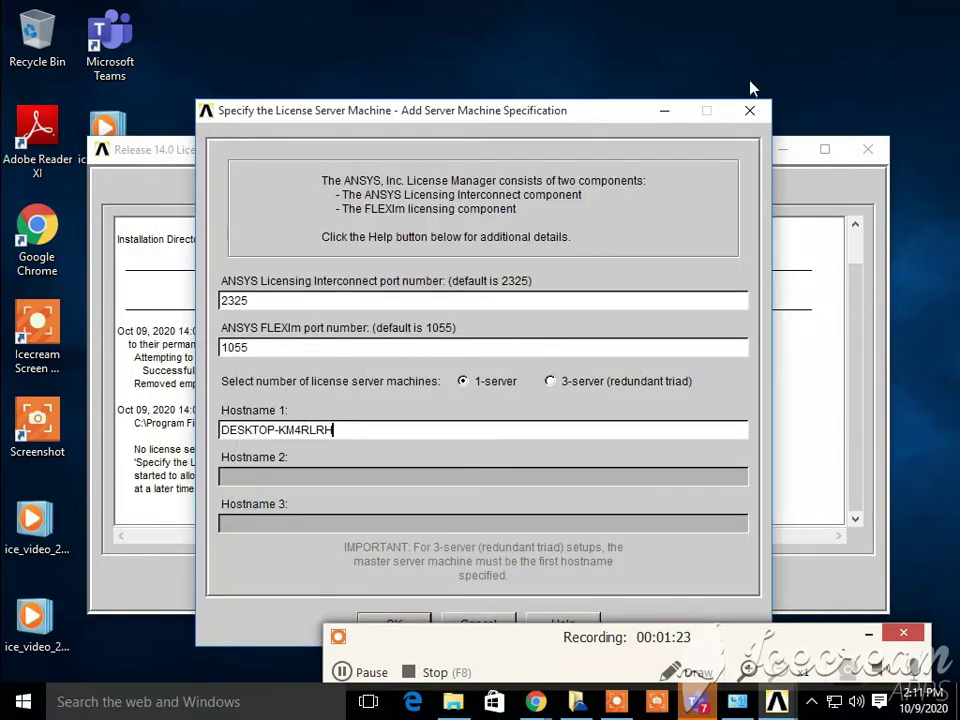
click(669, 115)
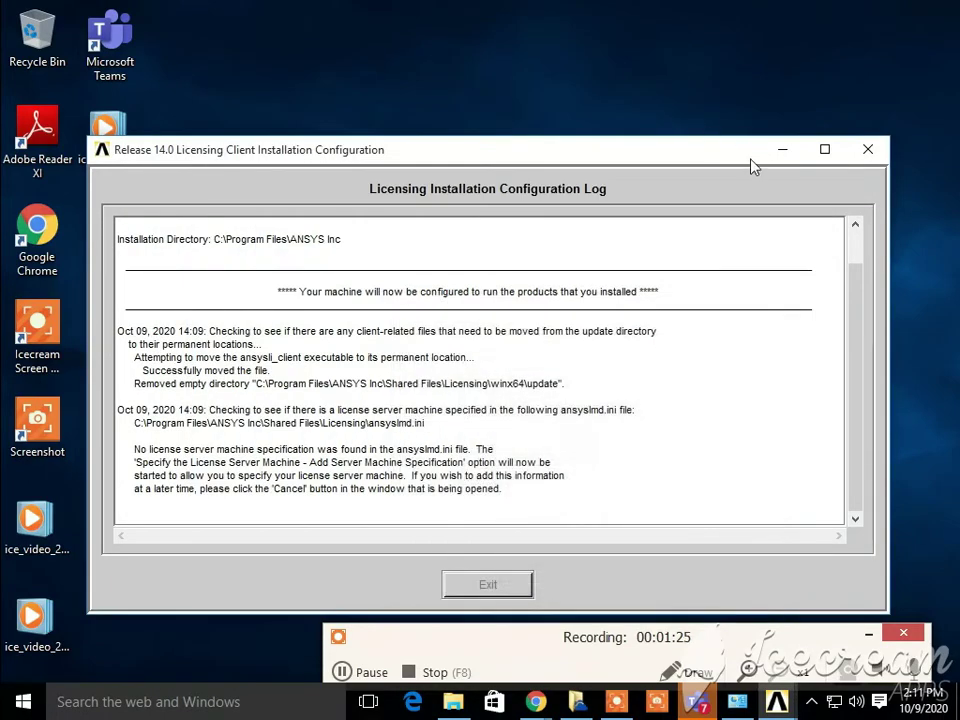
click(779, 150)
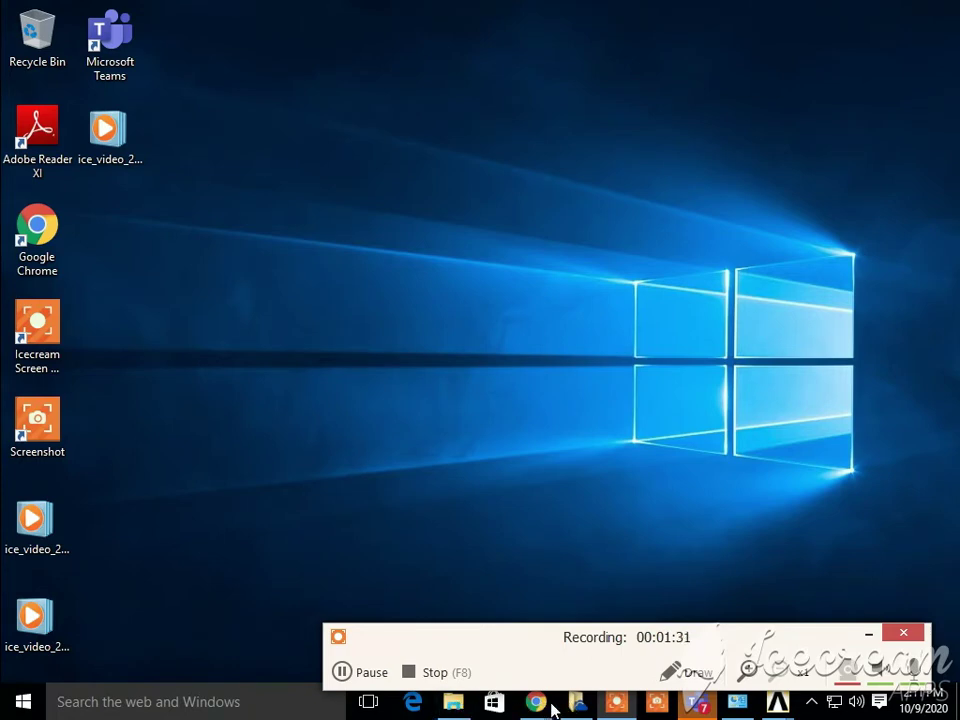
click(454, 706)
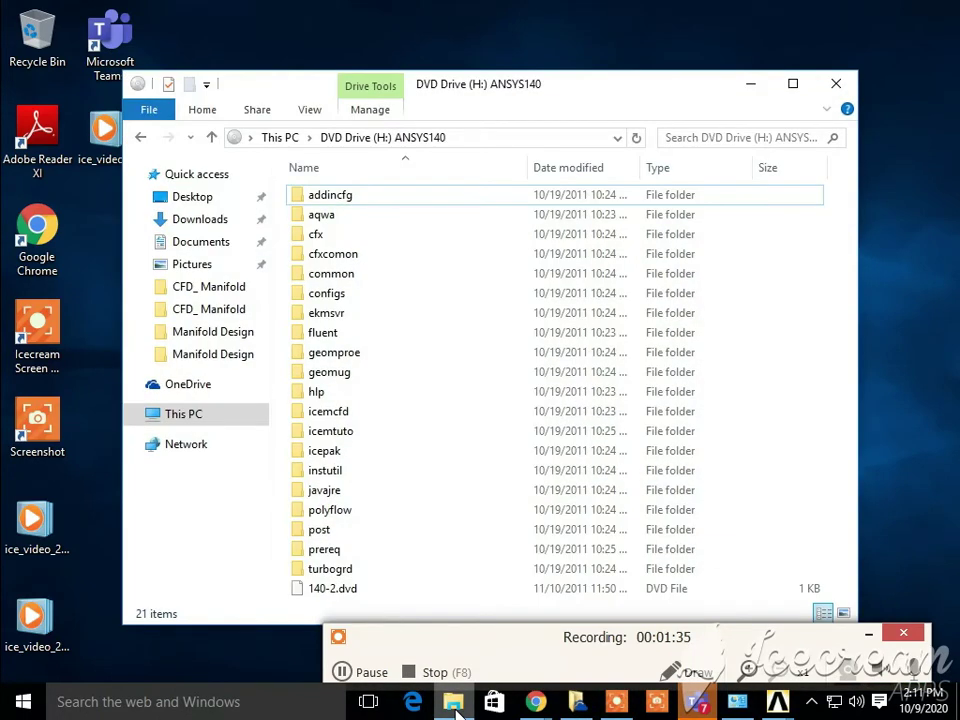
right_click(184, 418)
click(232, 659)
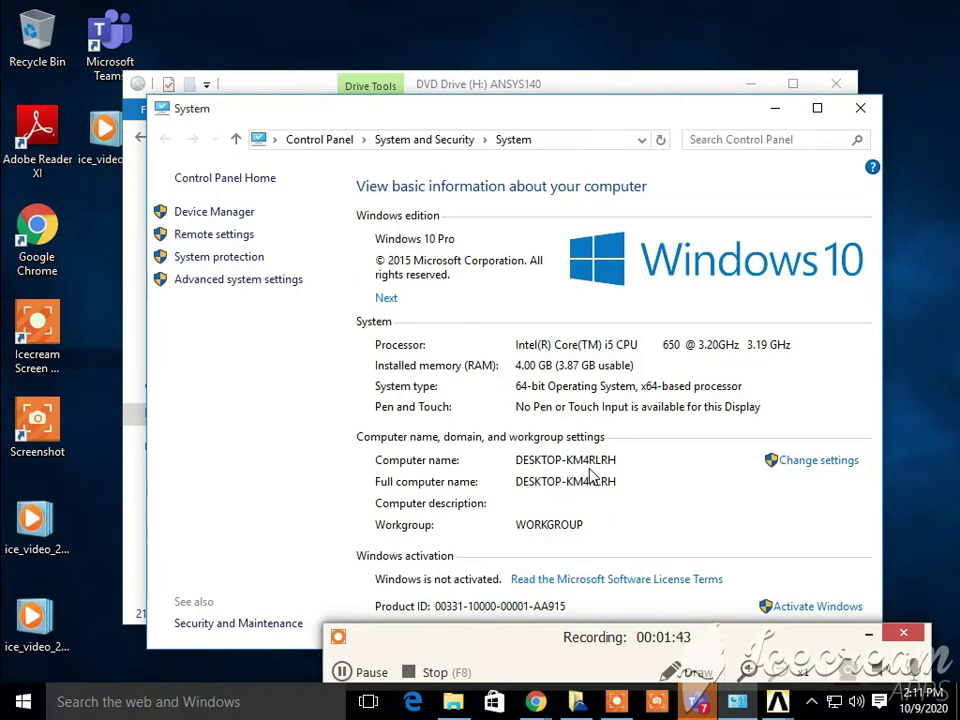
click(775, 107)
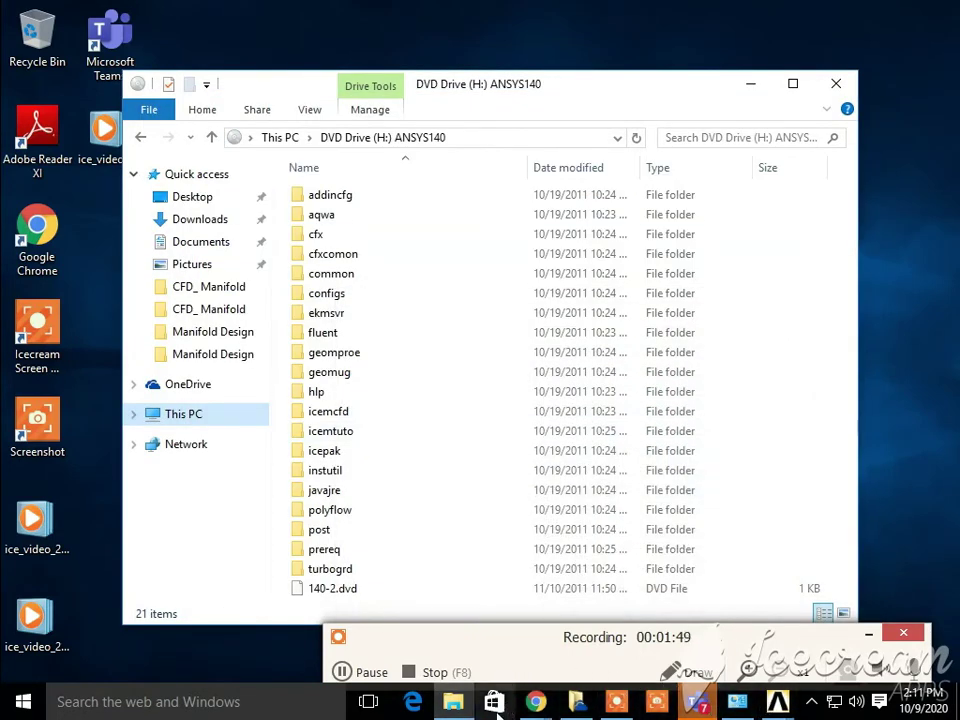
click(455, 703)
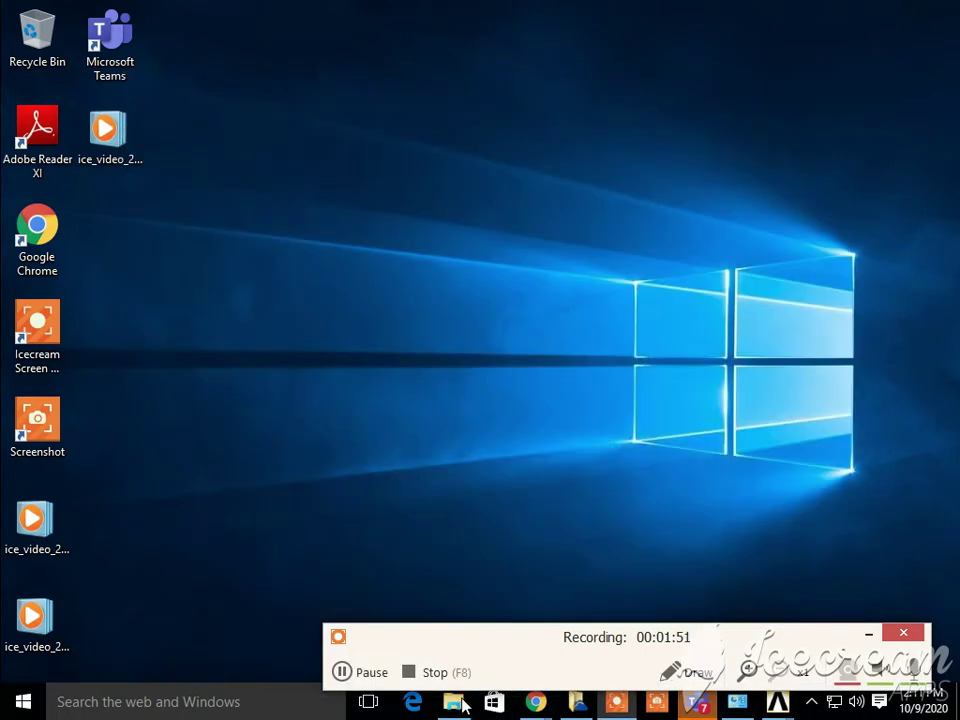
Step: Return to the license server machine specification and confirm it with the entered hostname
mouse_move(780, 706)
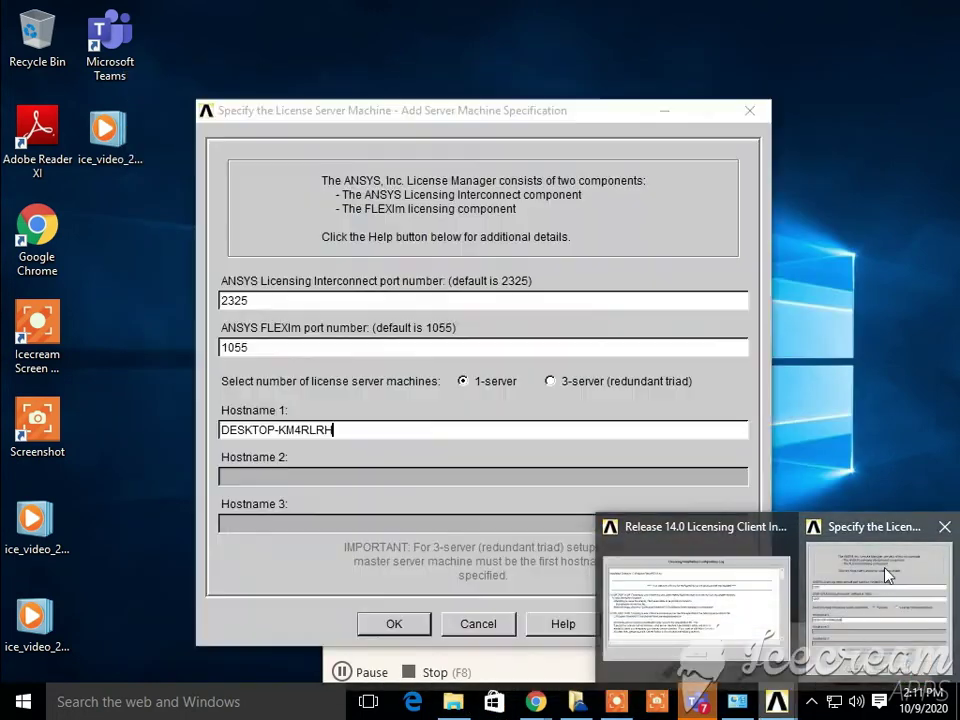
click(885, 575)
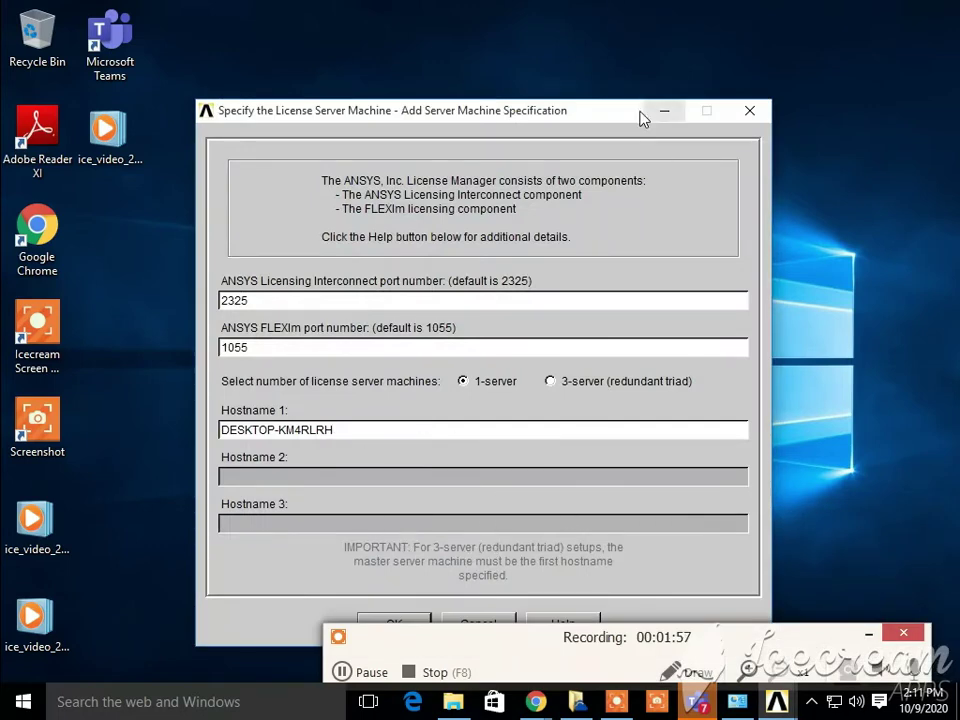
drag(628, 117, 643, 46)
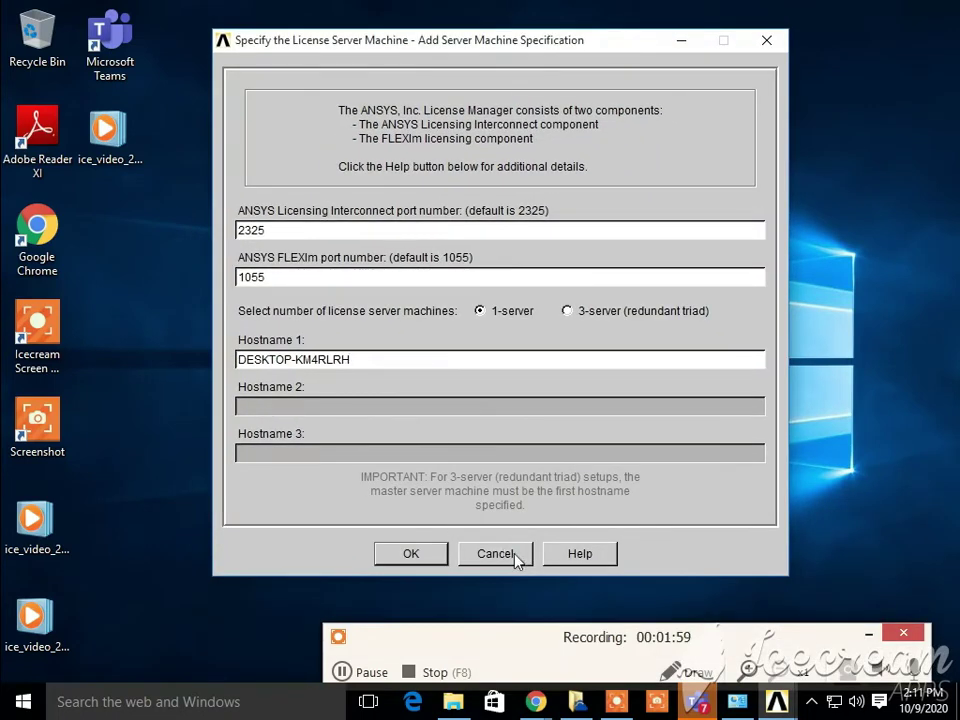
click(430, 558)
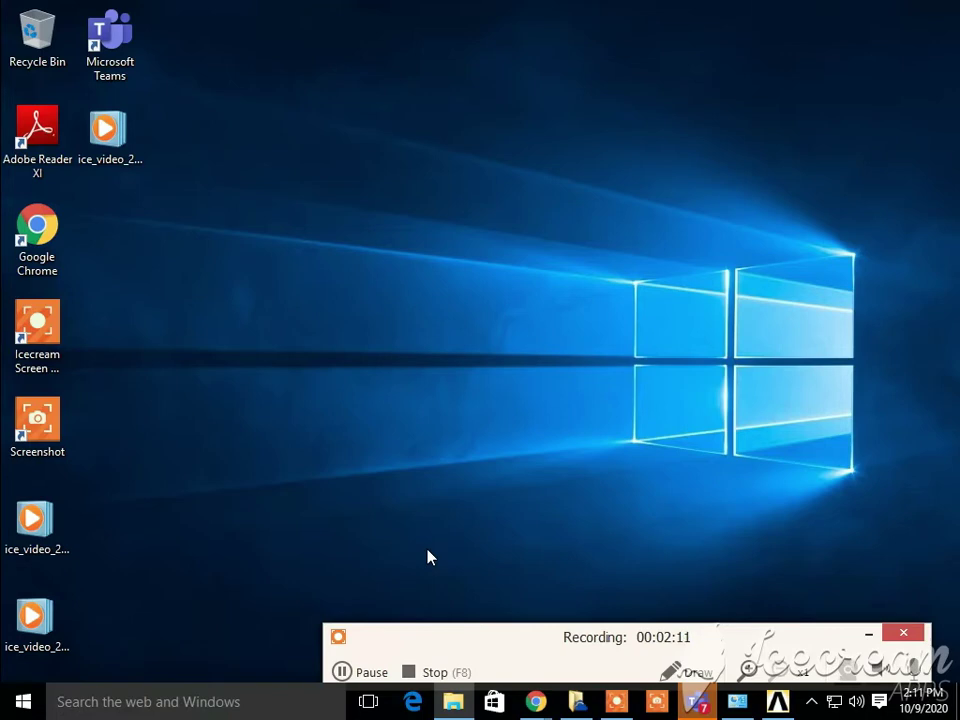
click(341, 672)
click(341, 672)
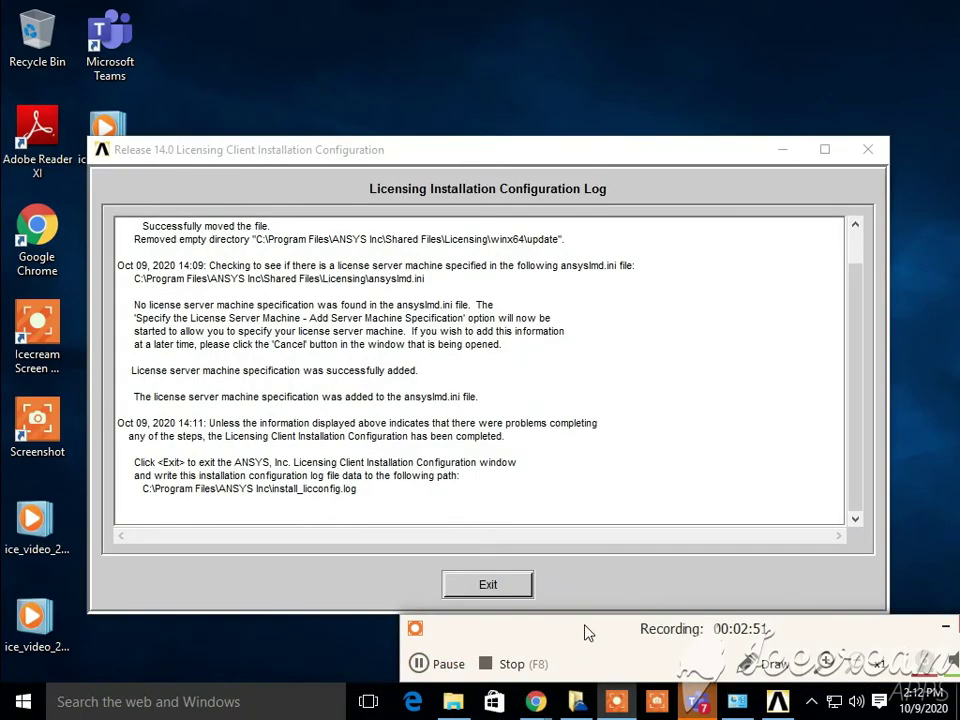
Step: Exit the licensing configuration log and finish the ANSYS product installation without taking the survey, closing the Installation Manager as well
click(500, 586)
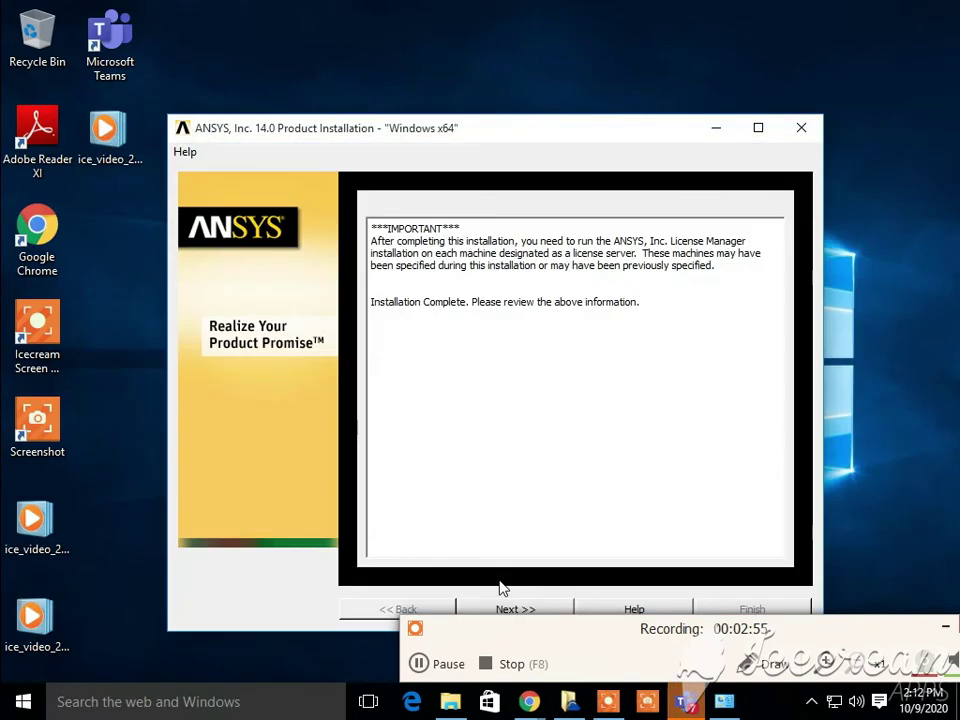
drag(658, 132, 640, 42)
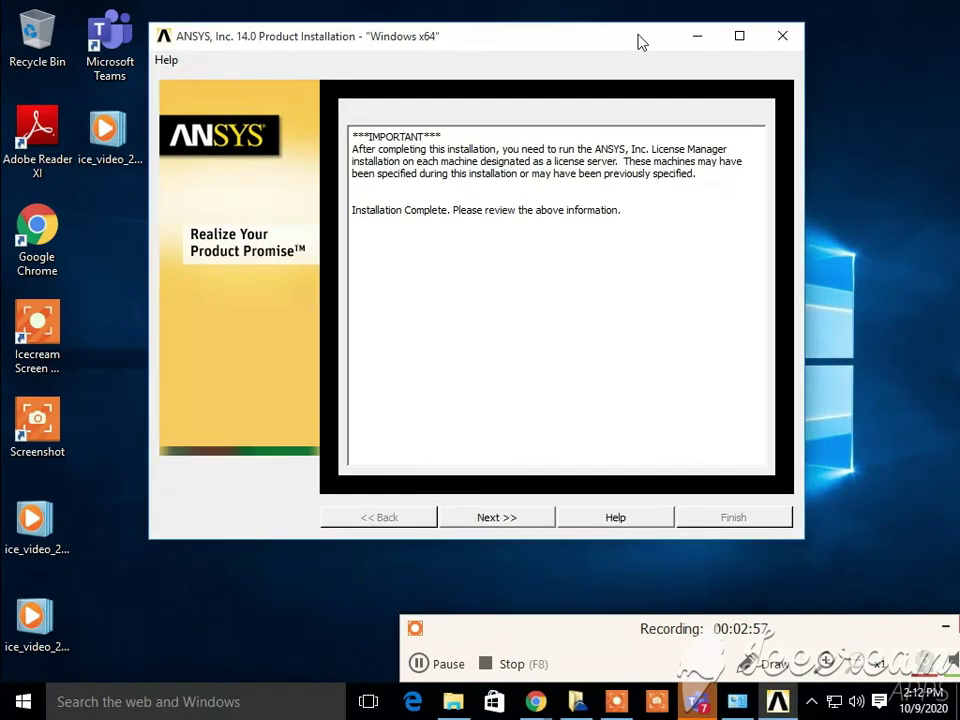
click(508, 519)
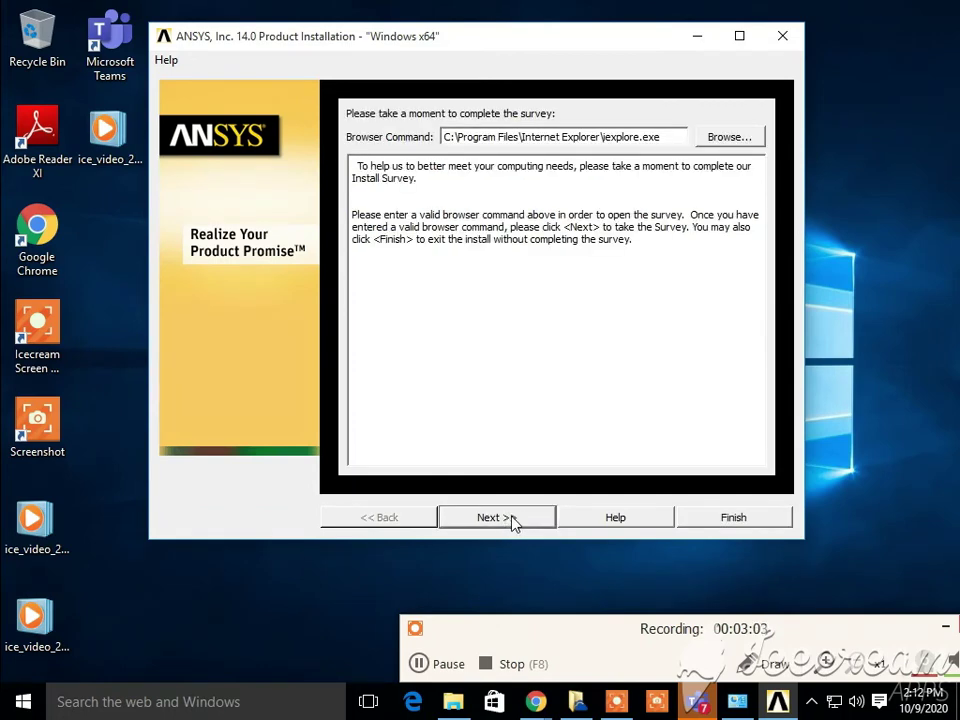
click(738, 518)
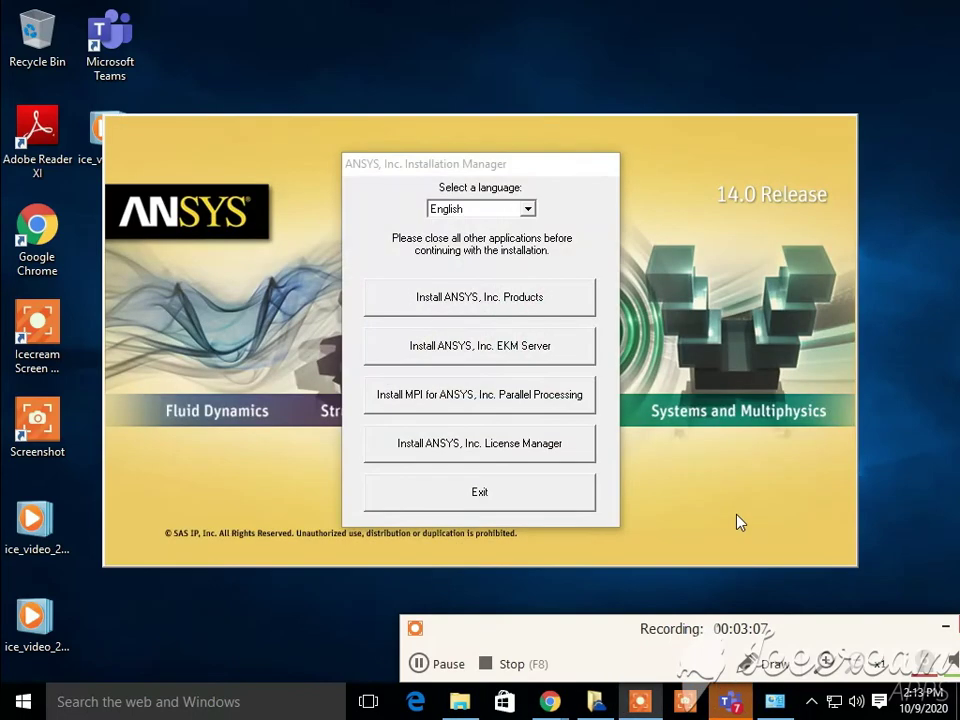
click(491, 498)
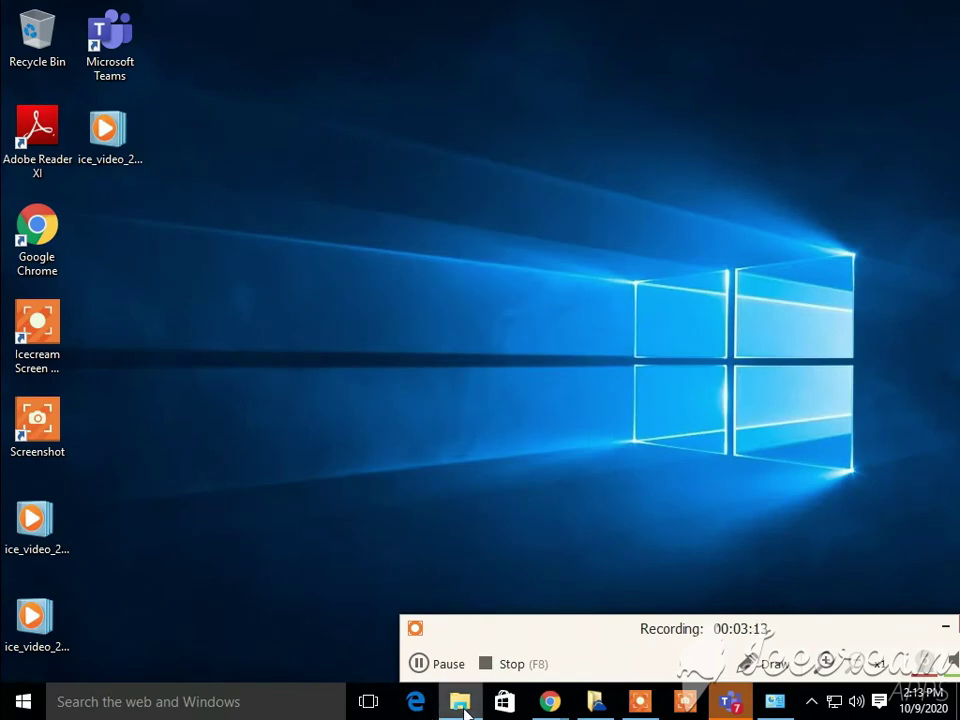
Step: Open the Node_locked License folder inside the ansys 14.5 license folder under D:\Software\Ansys14\ANSYS 14
click(100, 705)
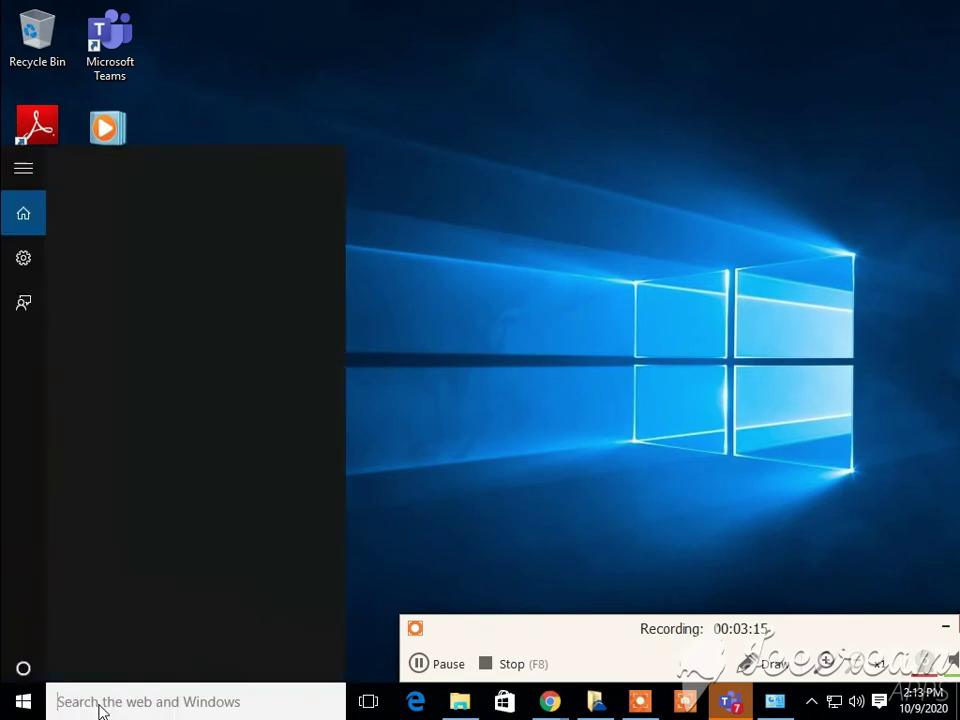
click(541, 388)
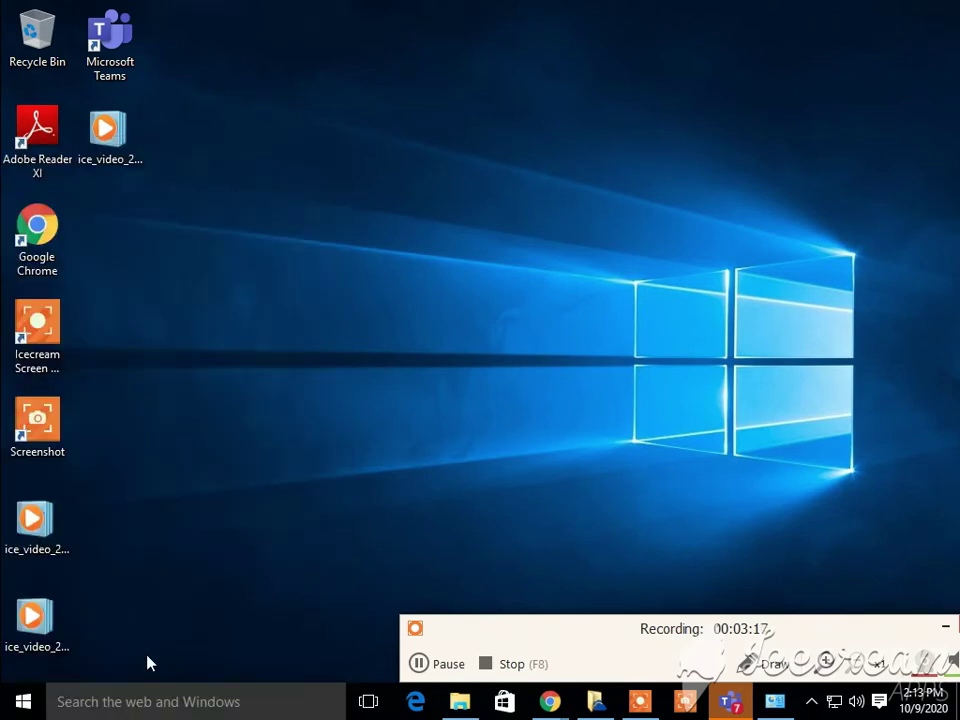
click(459, 701)
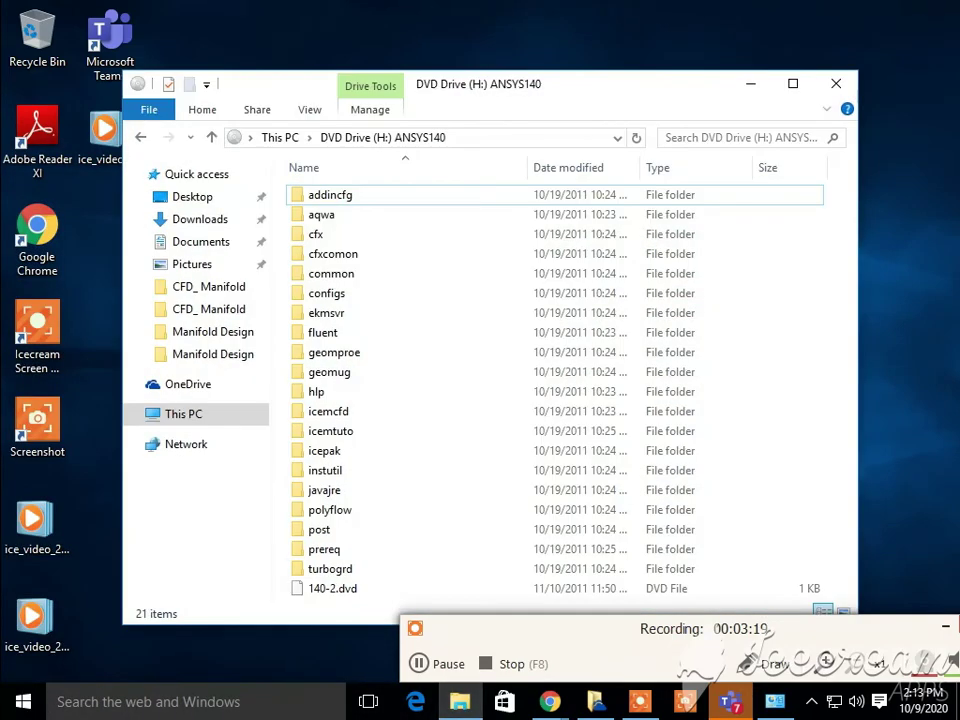
click(180, 420)
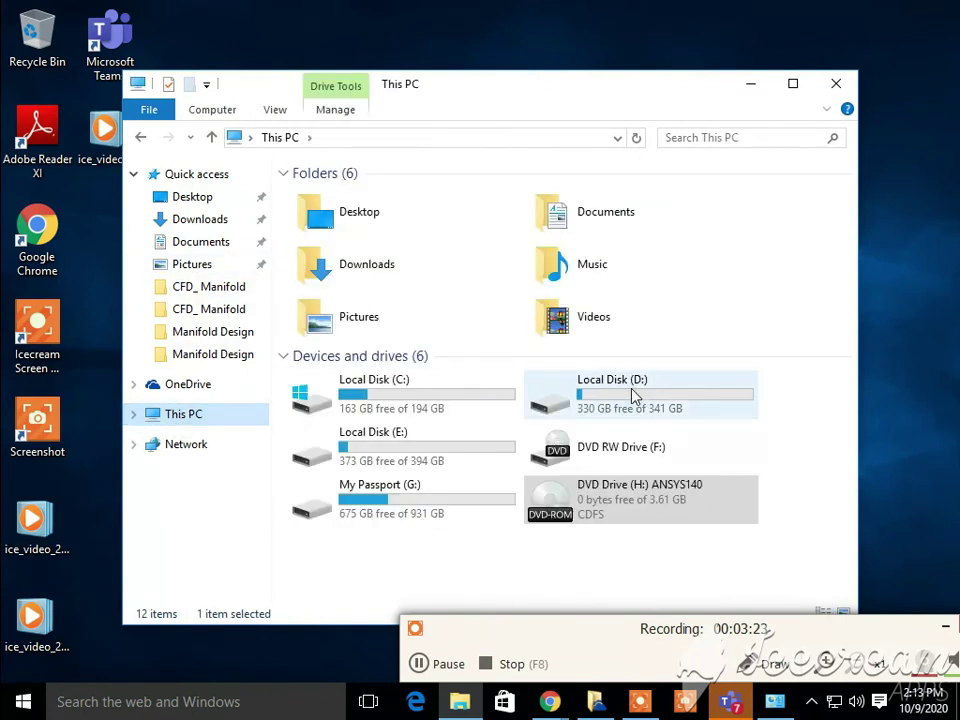
double_click(632, 394)
double_click(325, 199)
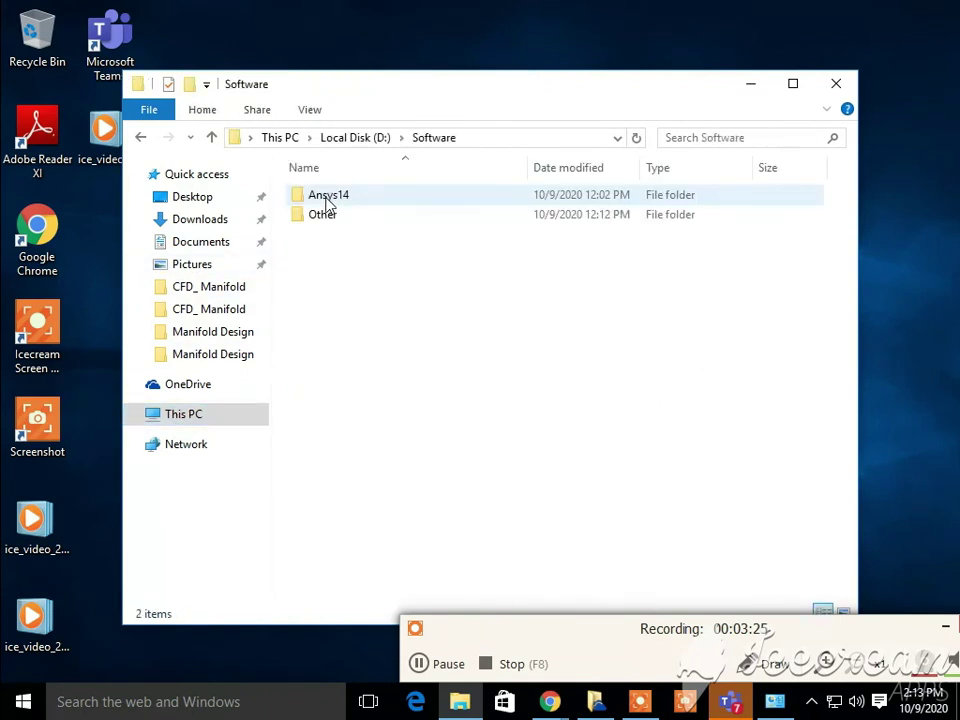
click(332, 204)
double_click(332, 204)
double_click(328, 203)
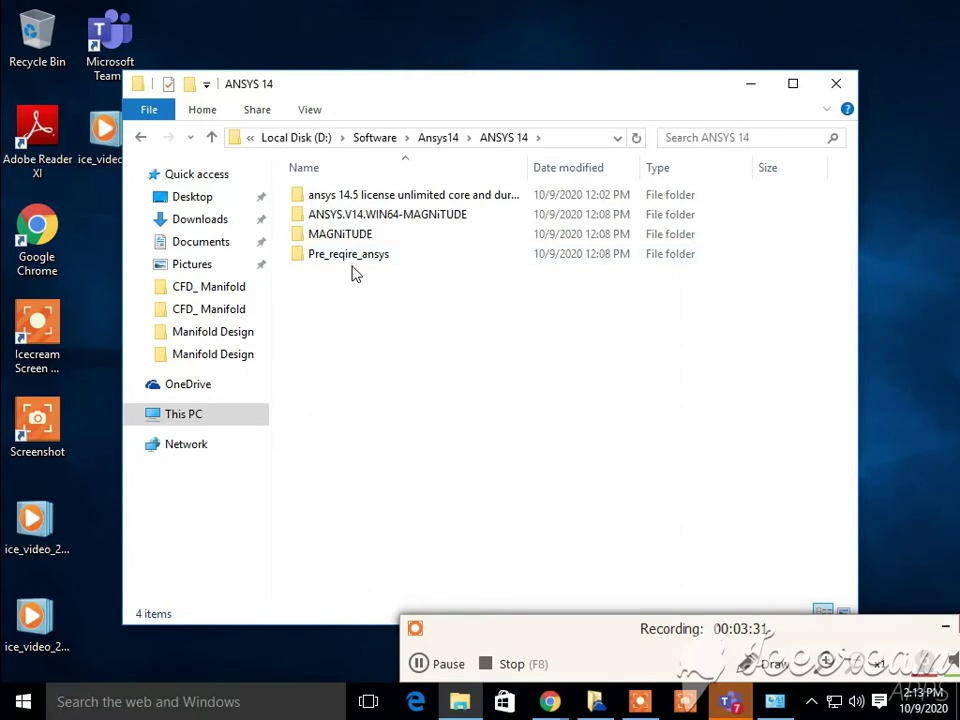
double_click(403, 195)
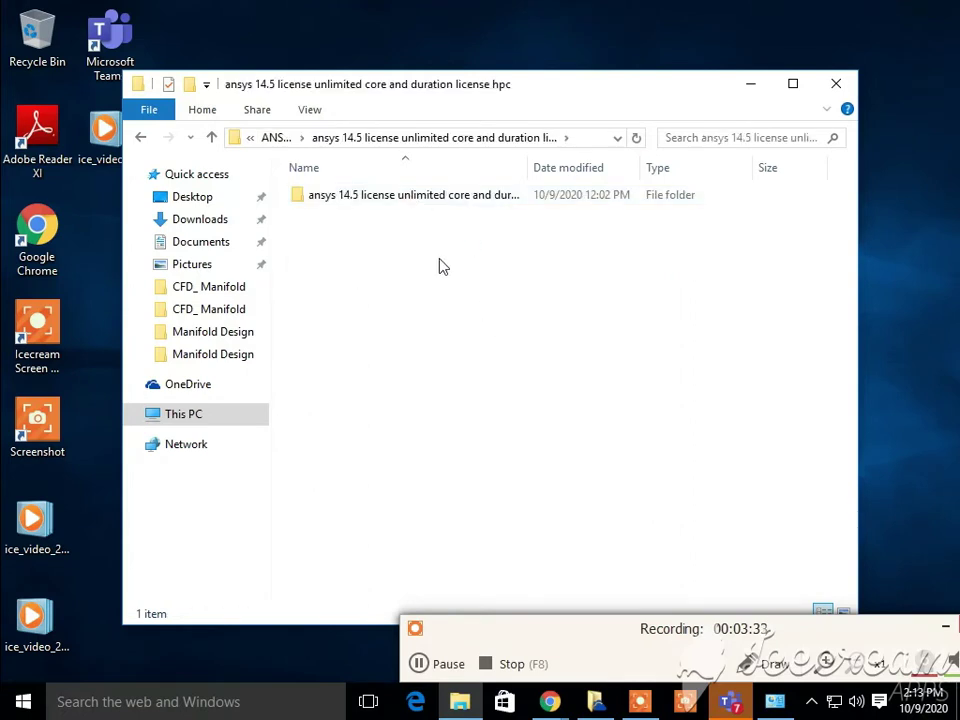
double_click(398, 196)
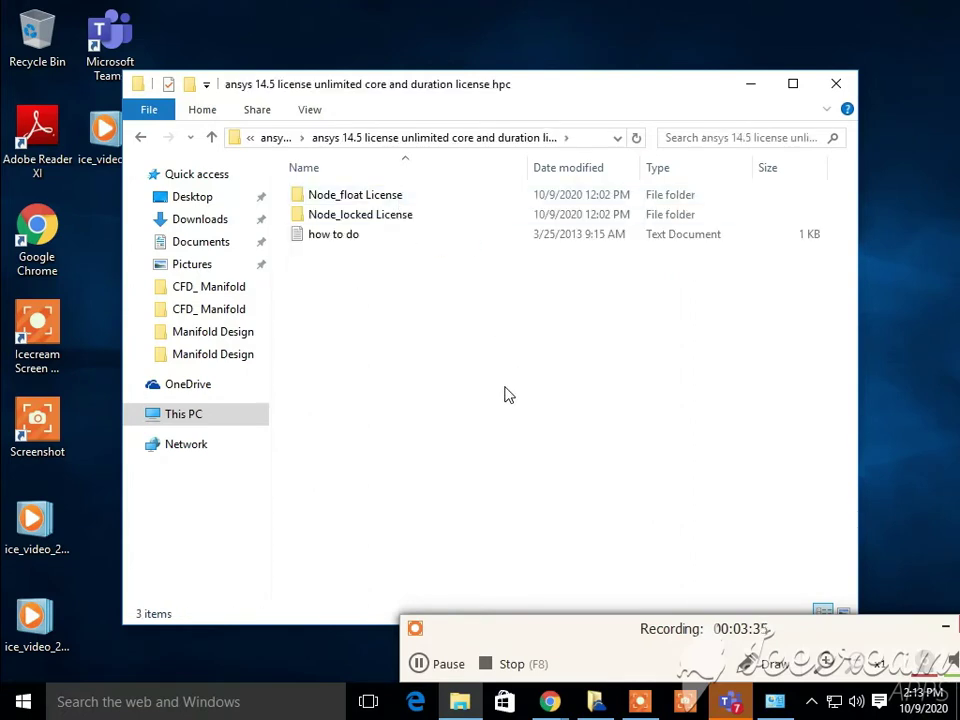
double_click(354, 216)
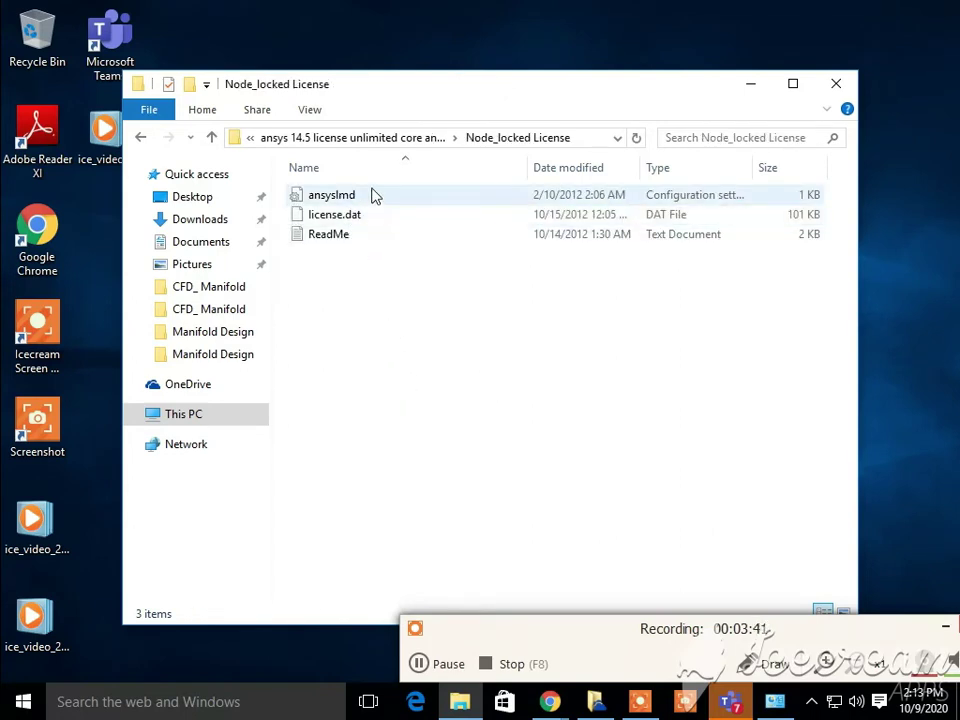
Step: Copy the ansyslmd and license.dat files from the Node_locked License folder
drag(367, 205, 366, 223)
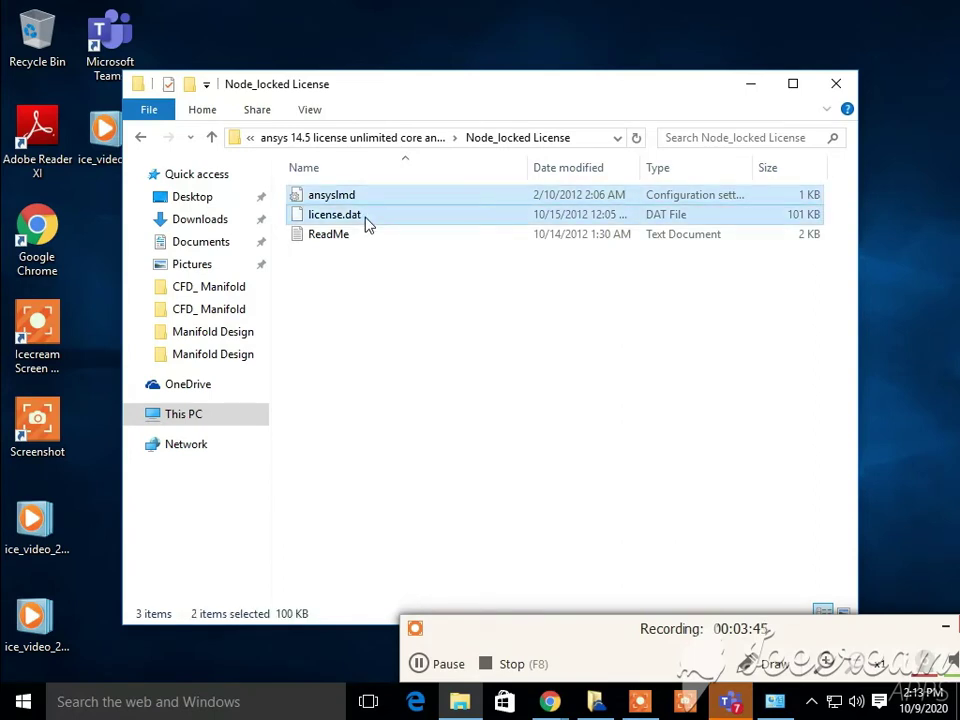
right_click(366, 223)
click(403, 280)
click(199, 388)
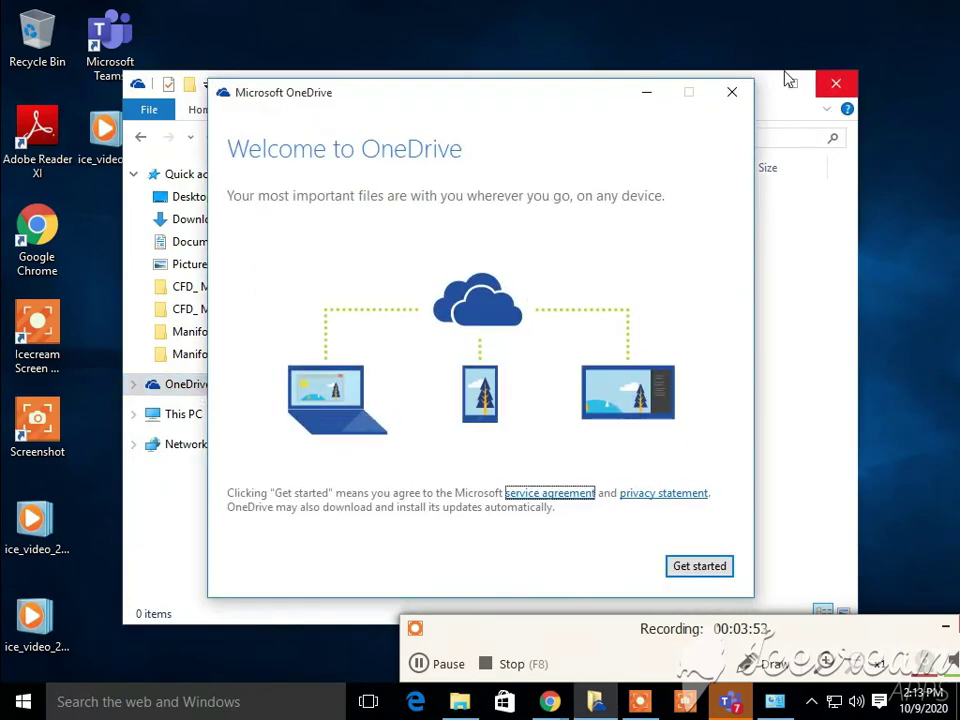
Step: Dismiss the OneDrive welcome window and open the Licensing folder under C:\Program Files\ANSYS Inc\Shared Files
click(732, 94)
click(193, 418)
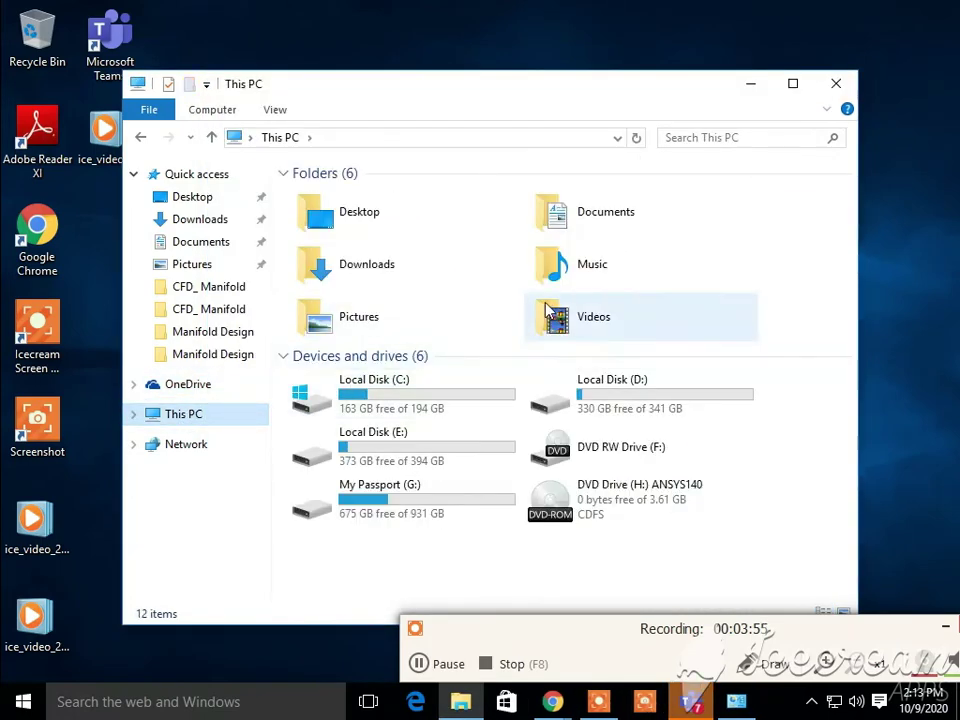
double_click(416, 393)
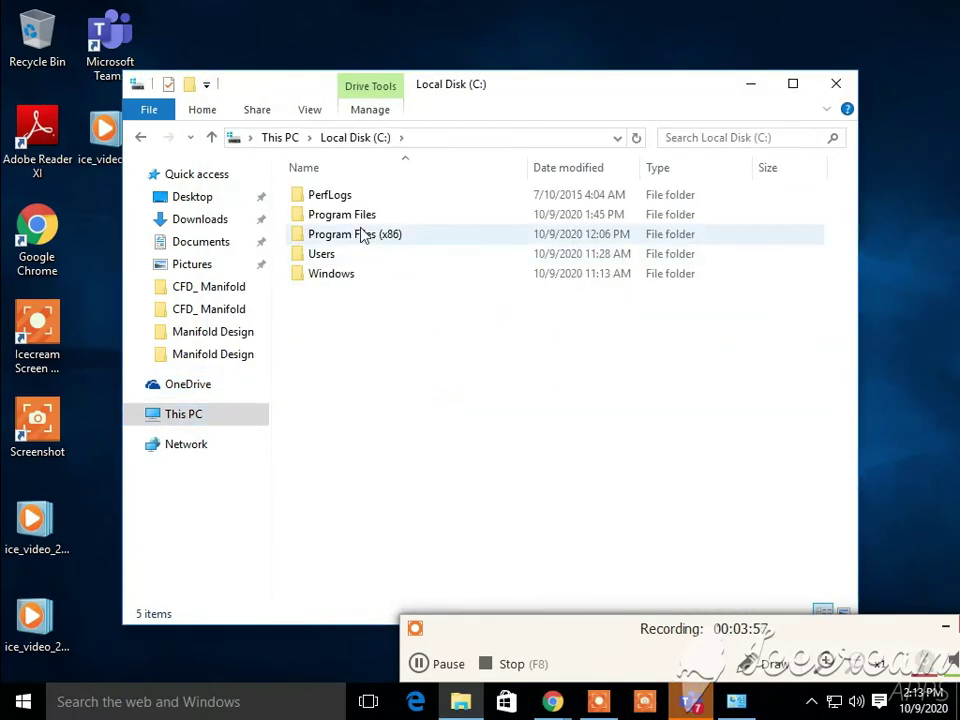
double_click(362, 218)
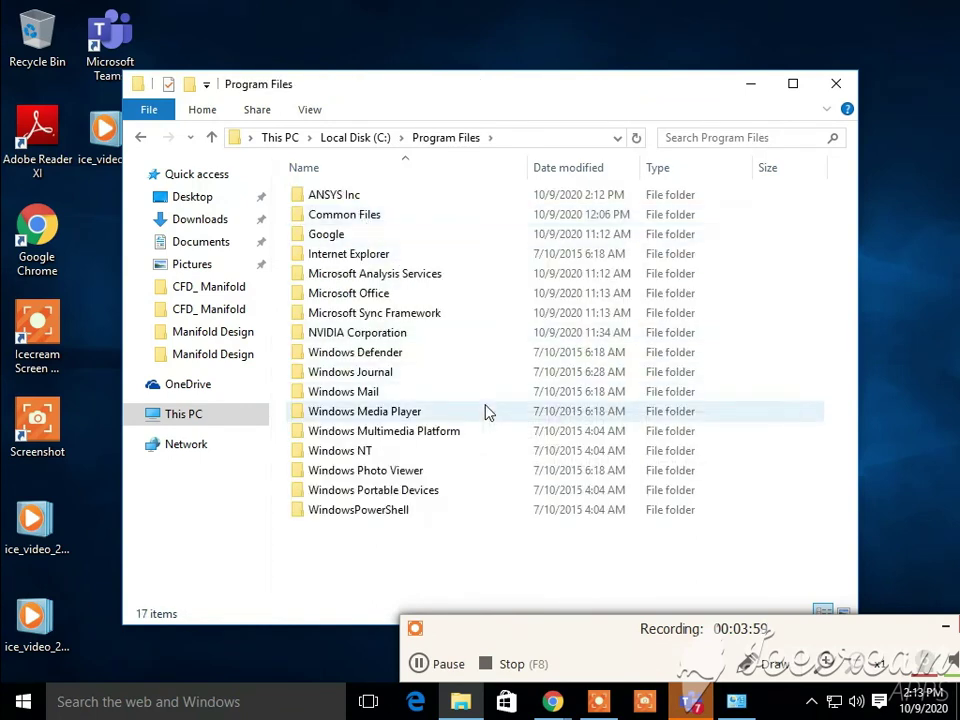
double_click(344, 196)
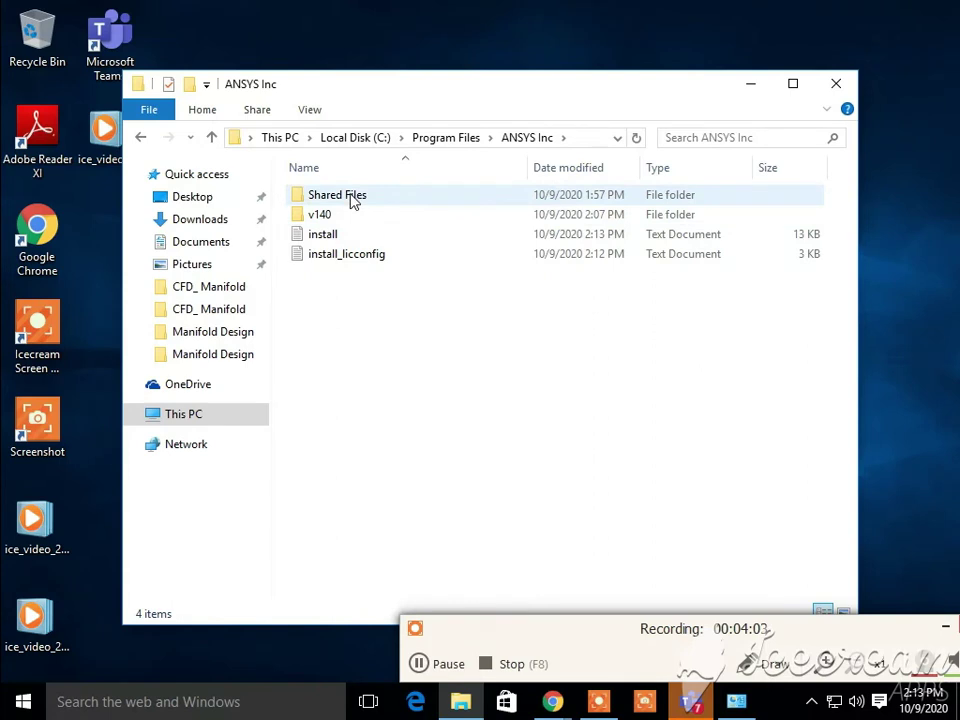
double_click(352, 199)
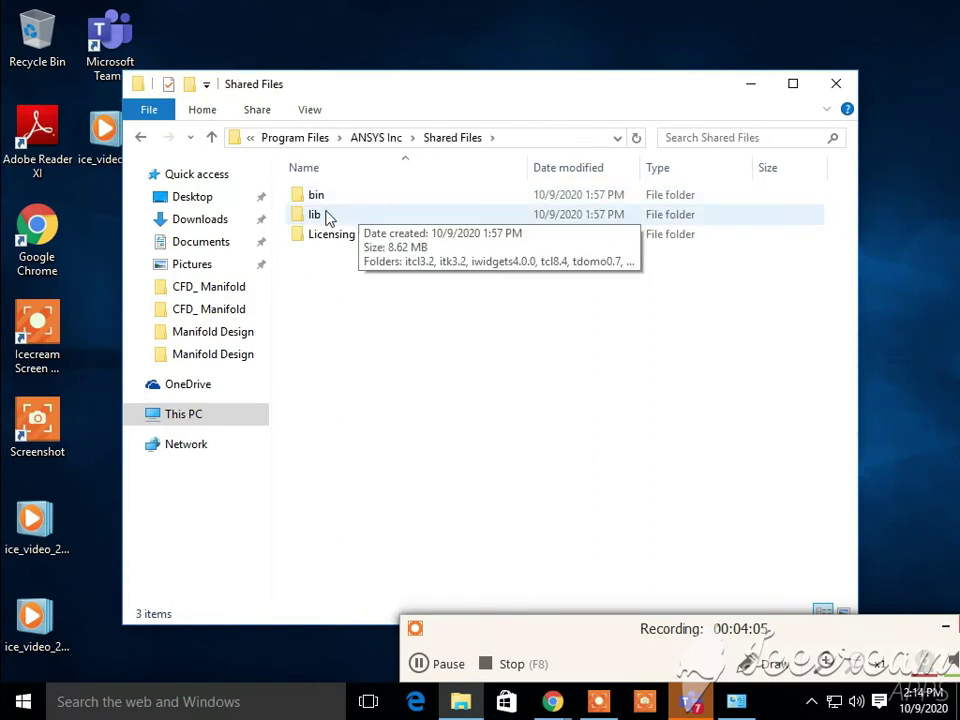
double_click(336, 237)
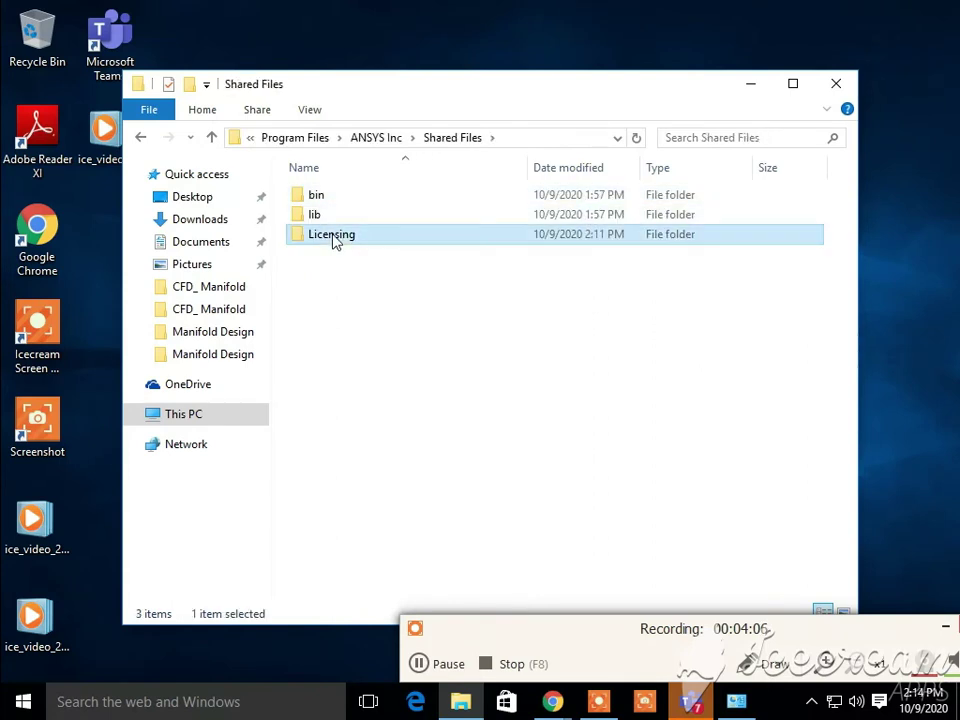
Step: Paste the two copied license files into the Licensing folder, replacing the existing ansyslmd.ini and granting administrator permission for the copy
right_click(396, 344)
click(450, 471)
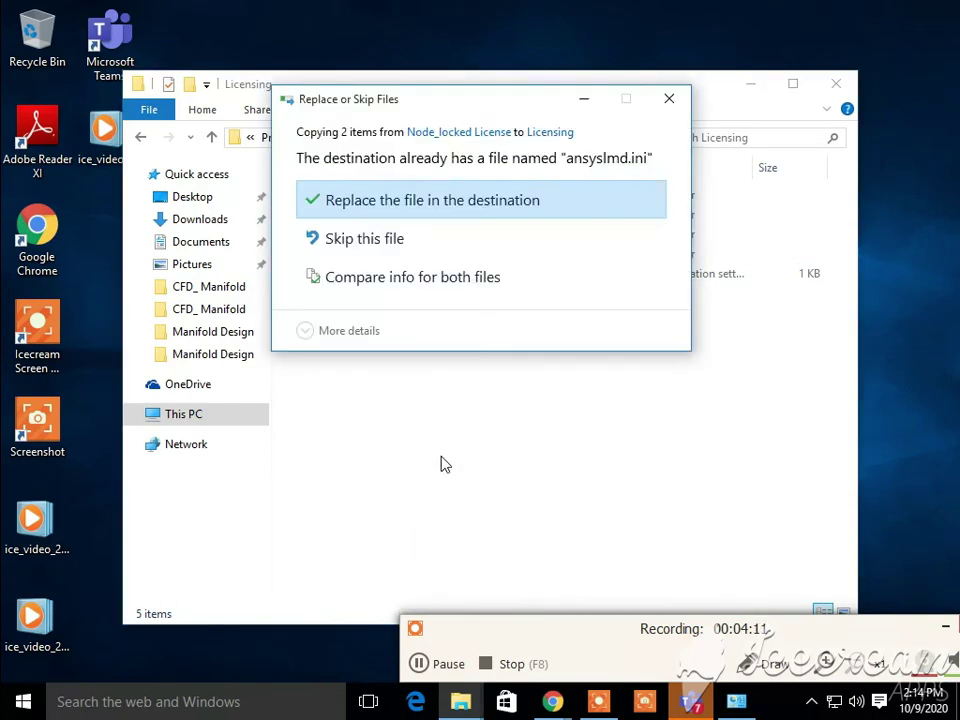
click(409, 203)
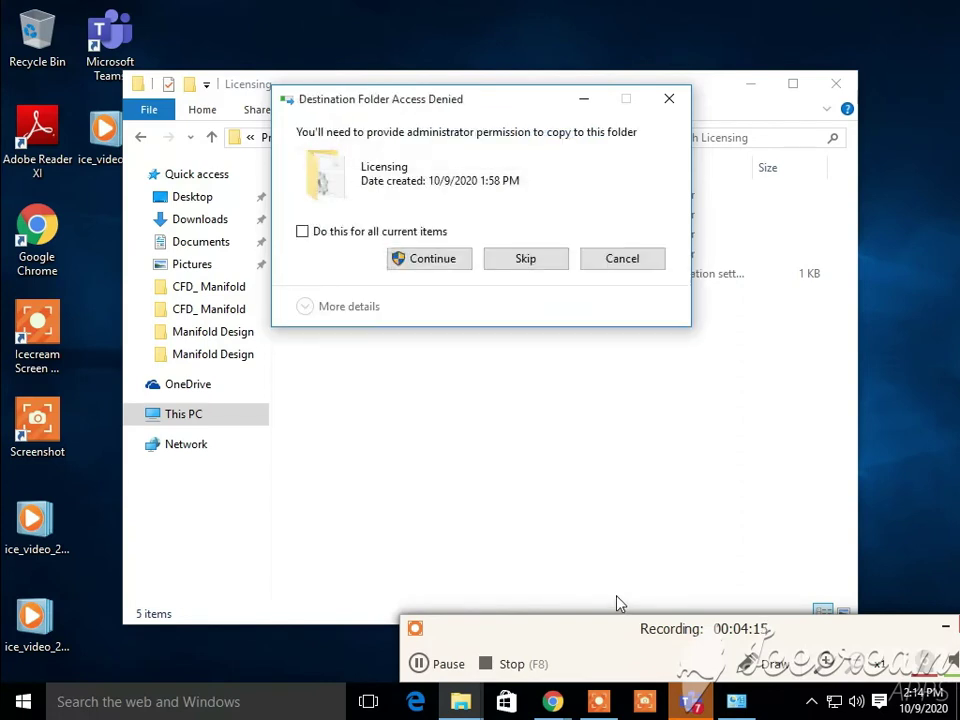
click(446, 259)
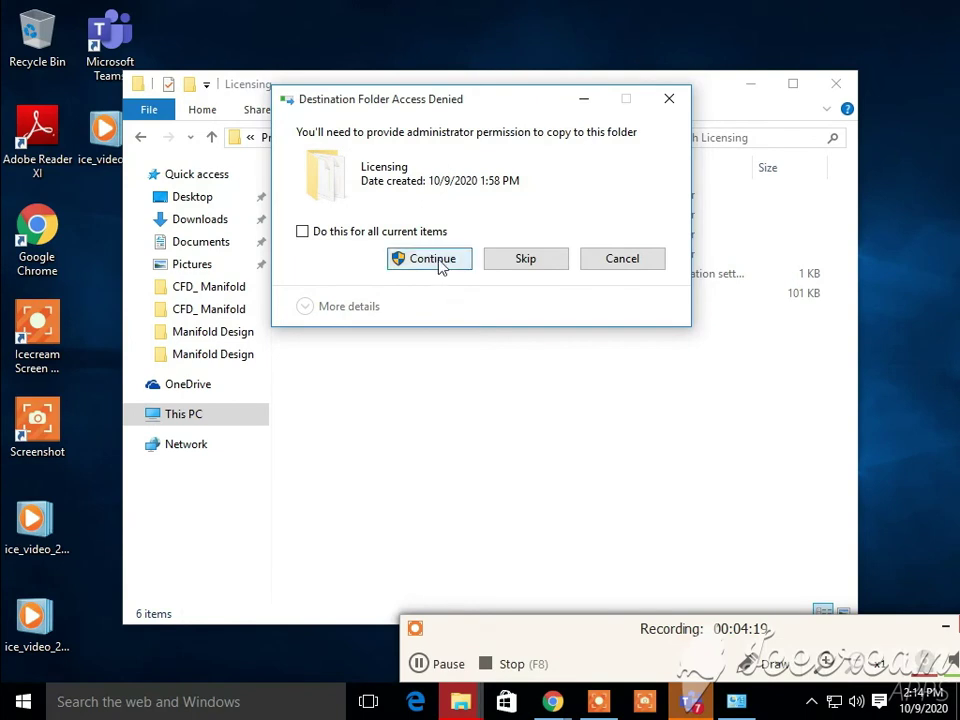
click(440, 261)
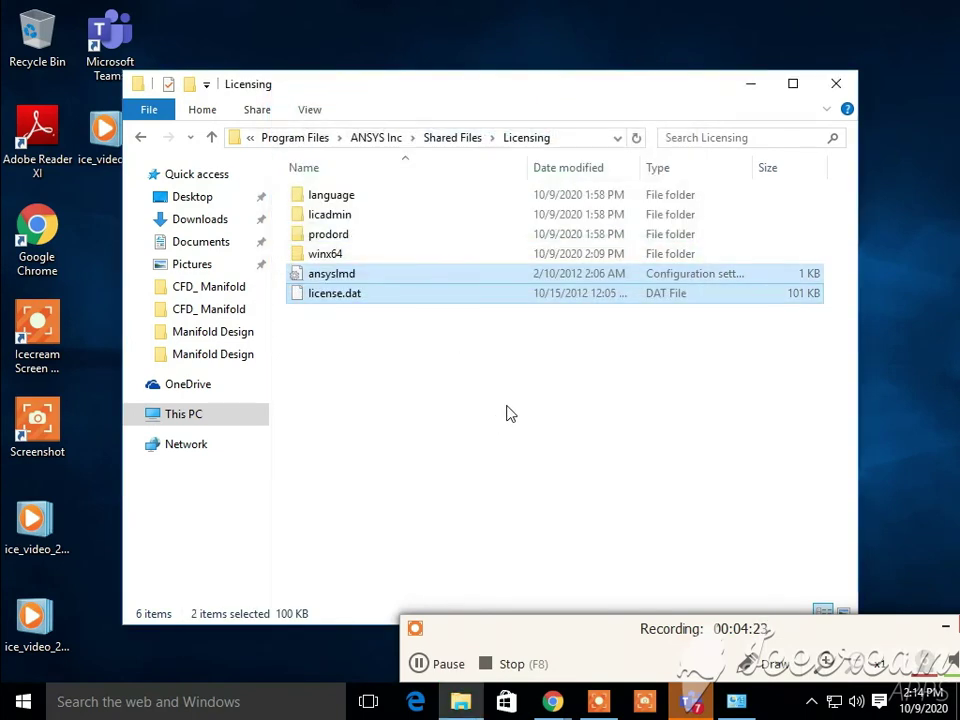
click(509, 410)
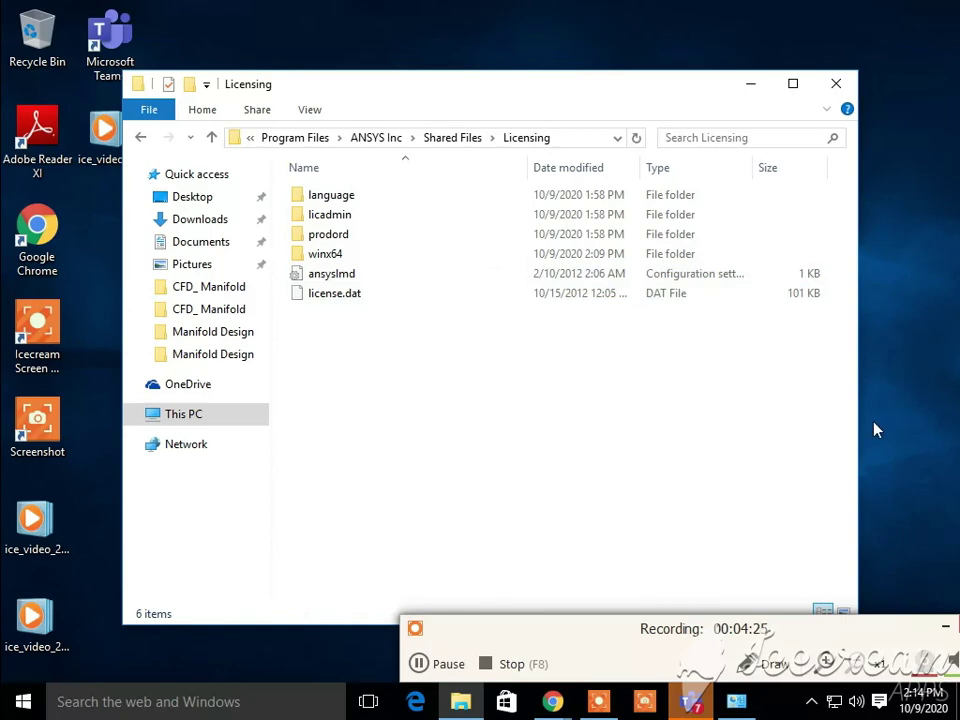
Step: Launch ICEM CFD 14.0, minimize the Licensing folder window, and start the Create Point tool to test the license
click(144, 698)
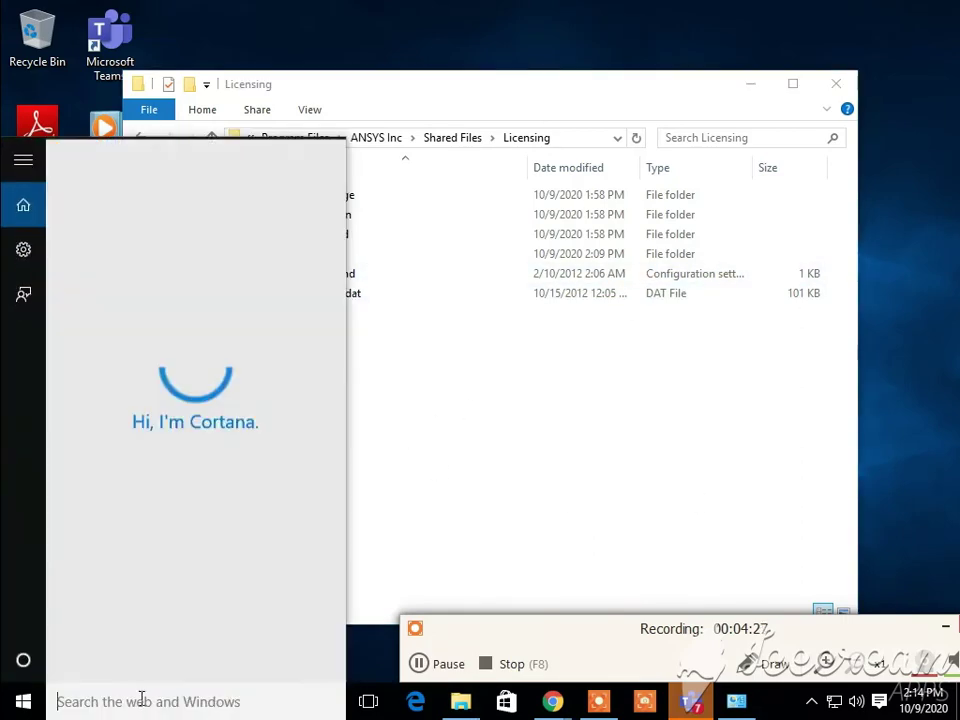
text(icem)
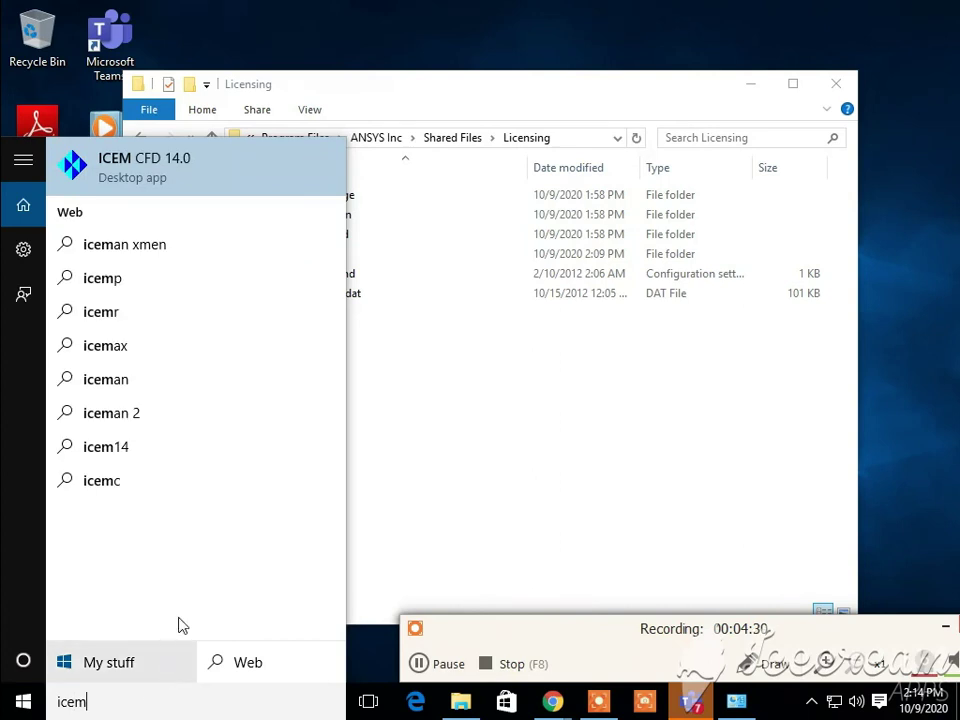
click(146, 158)
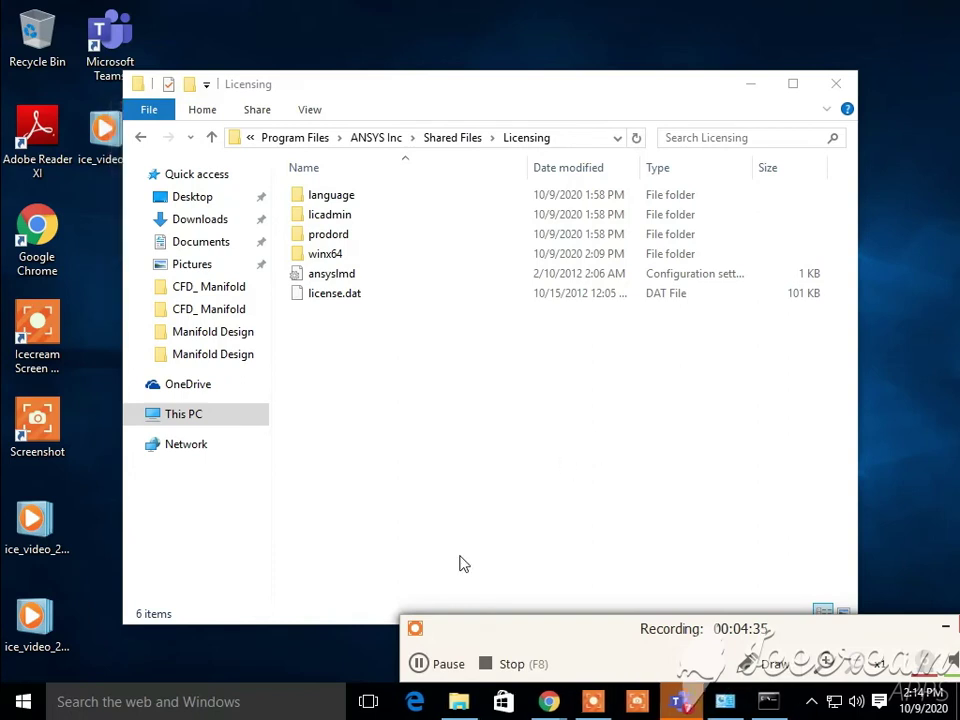
click(755, 88)
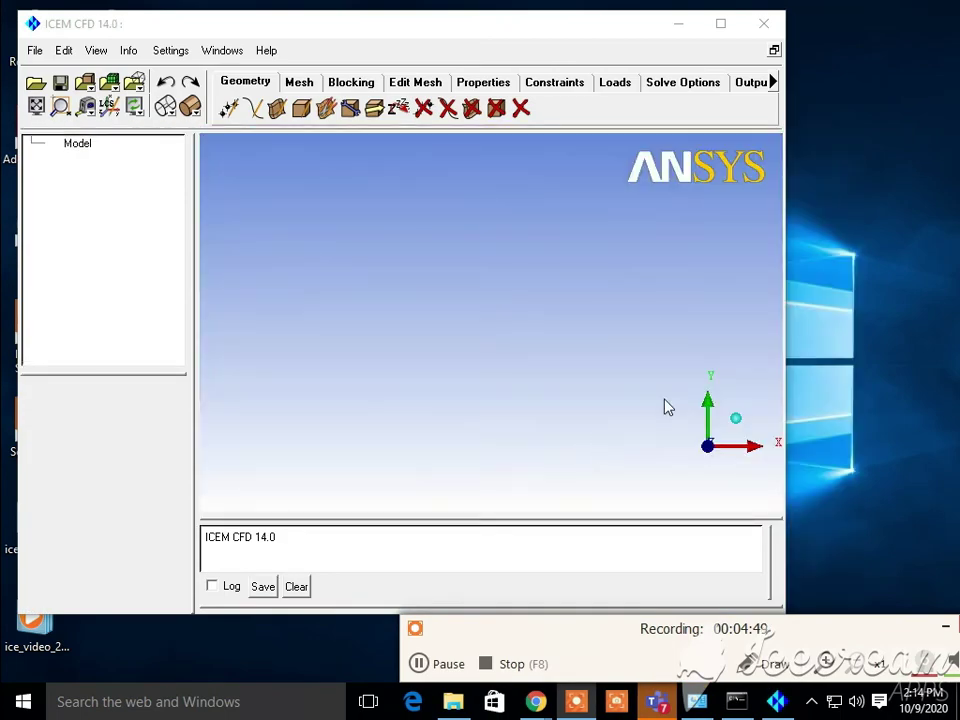
click(228, 109)
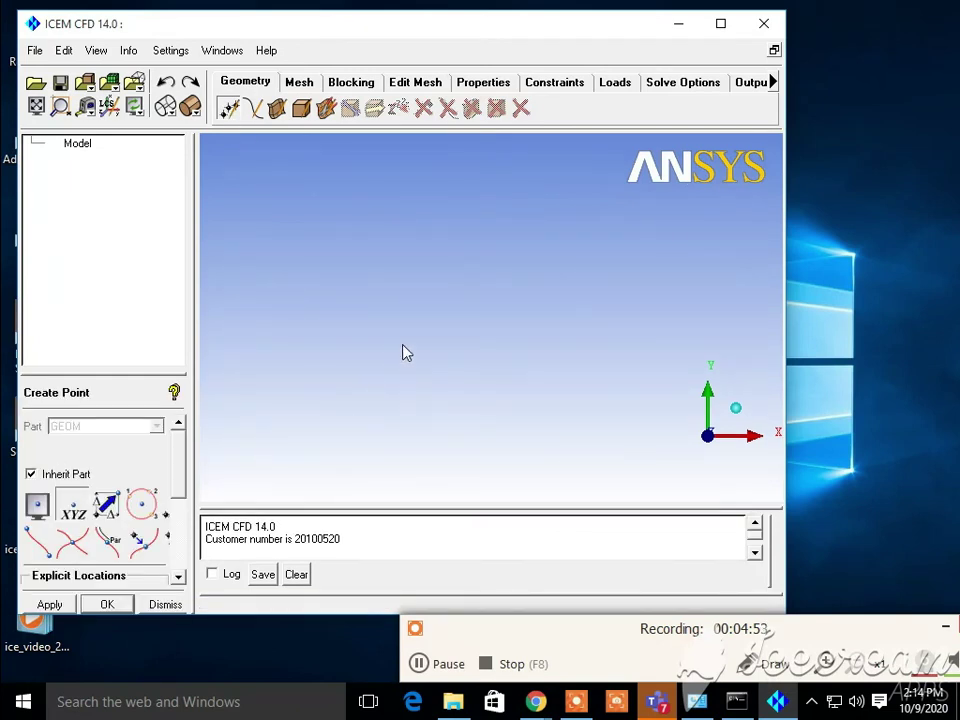
click(491, 317)
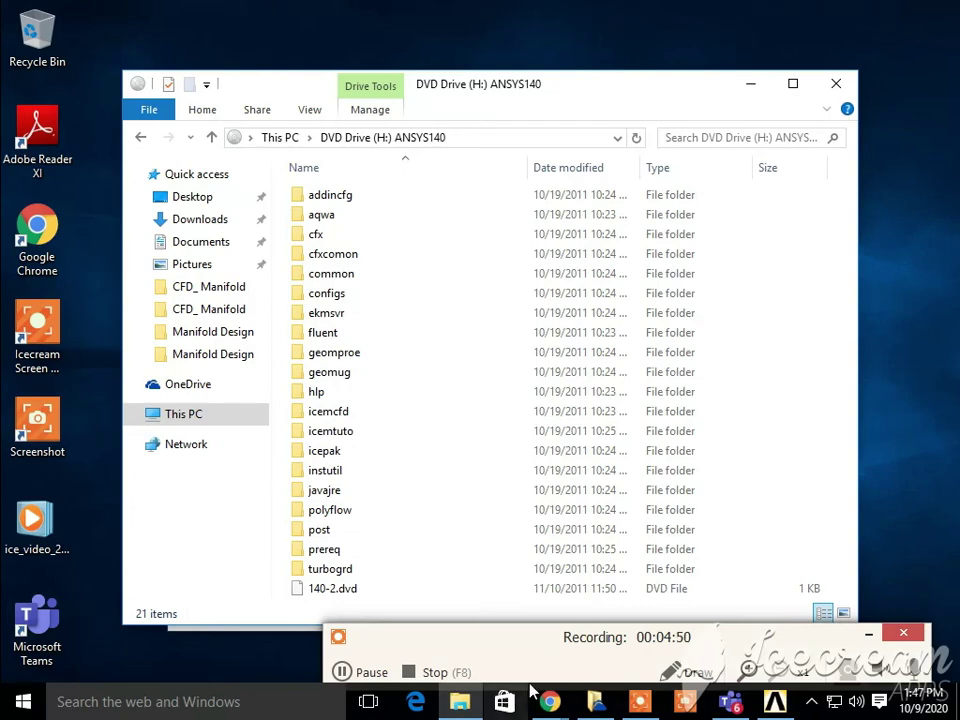
Step: Minimize the DVD Drive (H:) ANSYS140 folder window to view the extraction progress of the ANSYS 14.0 product installation
click(755, 87)
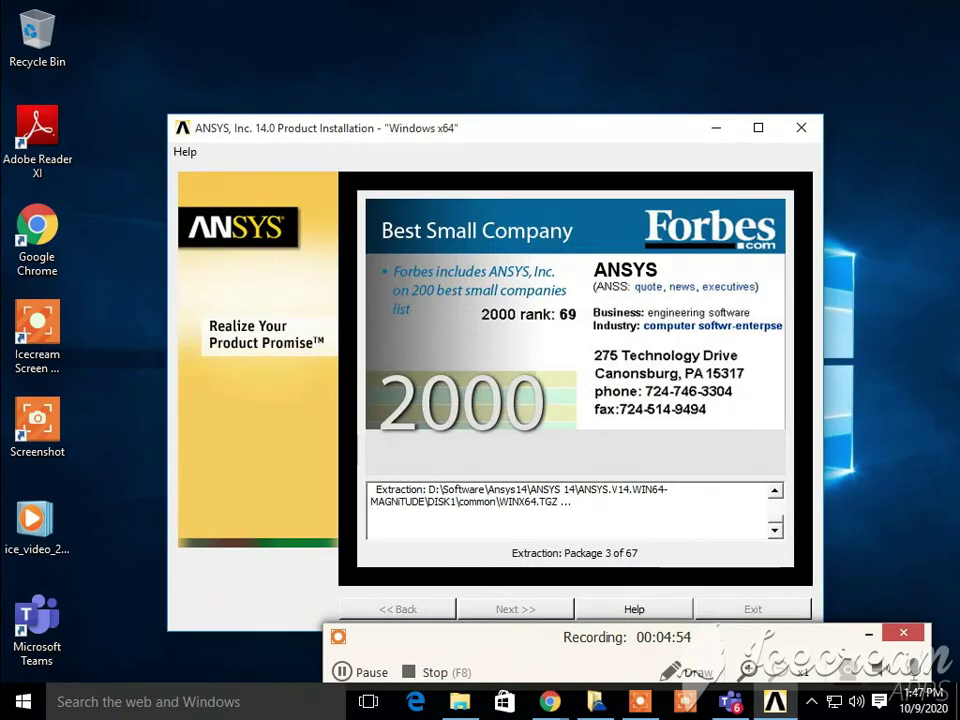